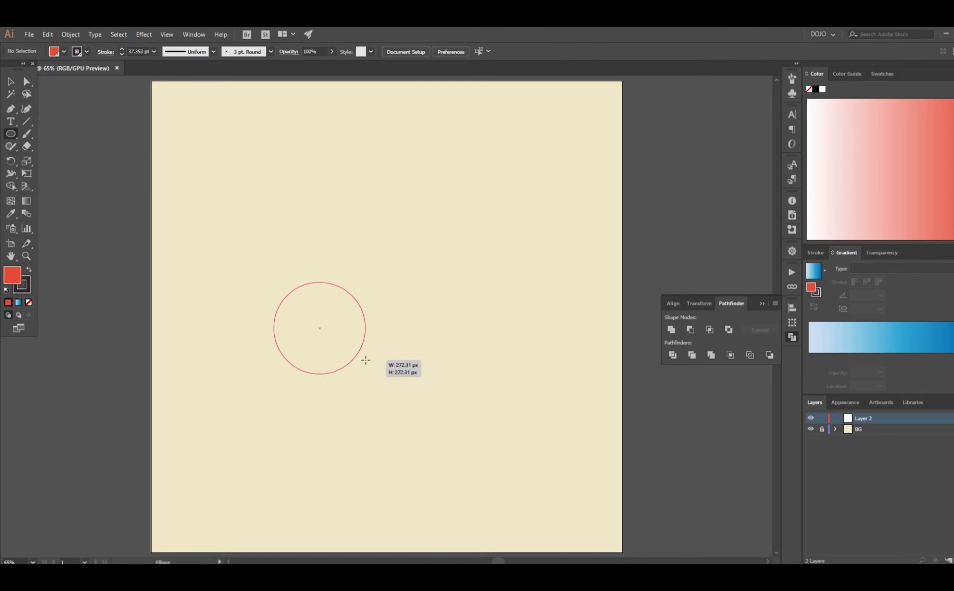
# Make offset copies of the circle to form overlapping rings, removing the extra copy
pyautogui.moveTo(368, 328)
pyautogui.mouseDown()
pyautogui.moveTo(381, 339)
pyautogui.moveTo(343, 328)
pyautogui.moveTo(404, 340)
pyautogui.mouseUp()
pyautogui.hotkey('ctrl', 'd')
pyautogui.click(403, 324)
pyautogui.scroll(2, 275, 372)
pyautogui.press('v')
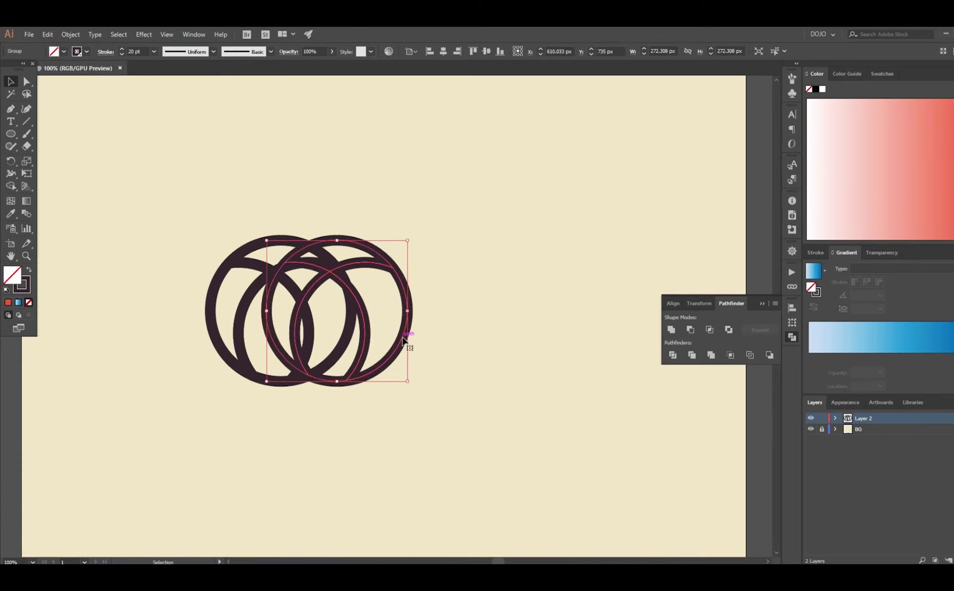
pyautogui.press('Delete')
# Try a temporary large circle over the rings, then draw a pen path across them
pyautogui.press('l')
pyautogui.moveTo(507, 371); pyautogui.dragTo(572, 376)
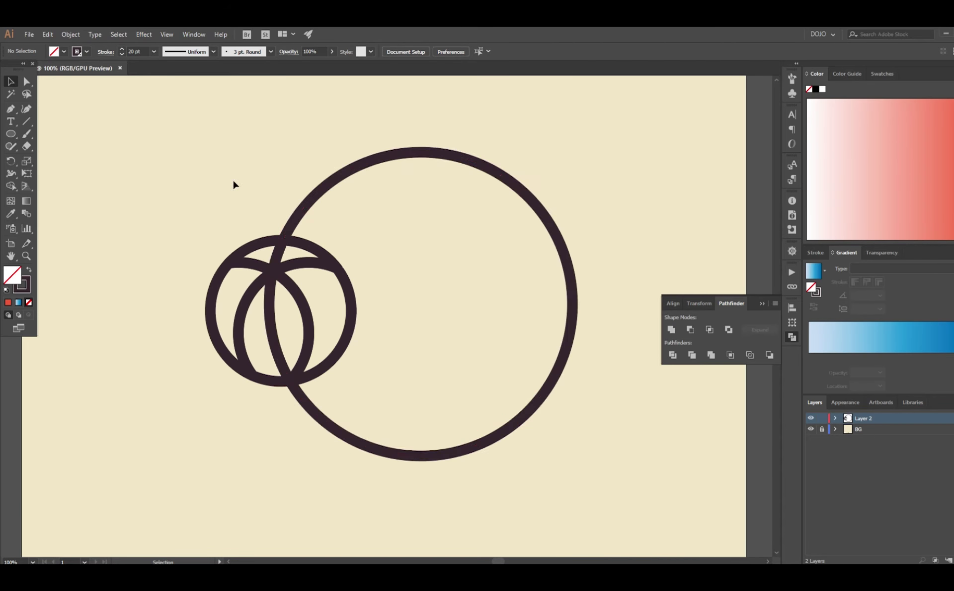
pyautogui.press('Delete')
pyautogui.press('p')
pyautogui.click(280, 240)
pyautogui.click(278, 366)
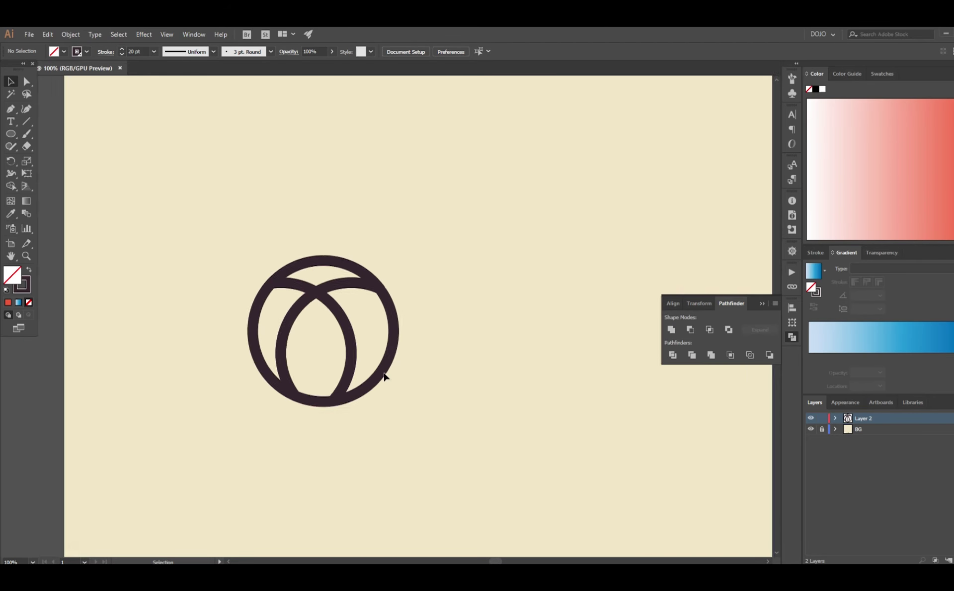
pyautogui.hotkey('ctrl', '-')
# Fill the ball segments: red centre, yellow and teal crescents
pyautogui.click(395, 365)
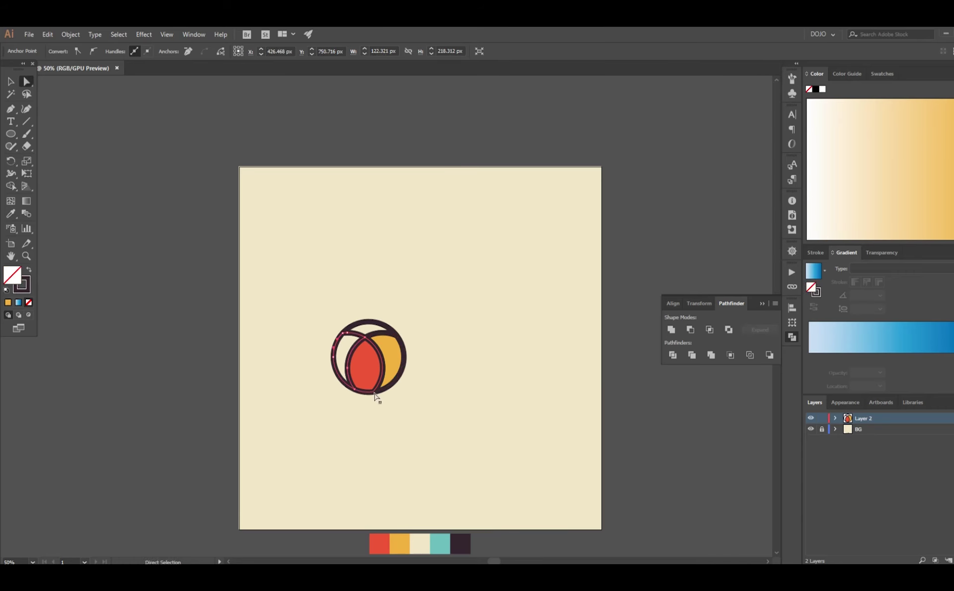
pyautogui.click(342, 358)
pyautogui.click(396, 368)
pyautogui.hotkey('ctrl', 'shift', '[')
pyautogui.press('v')
pyautogui.click(396, 335)
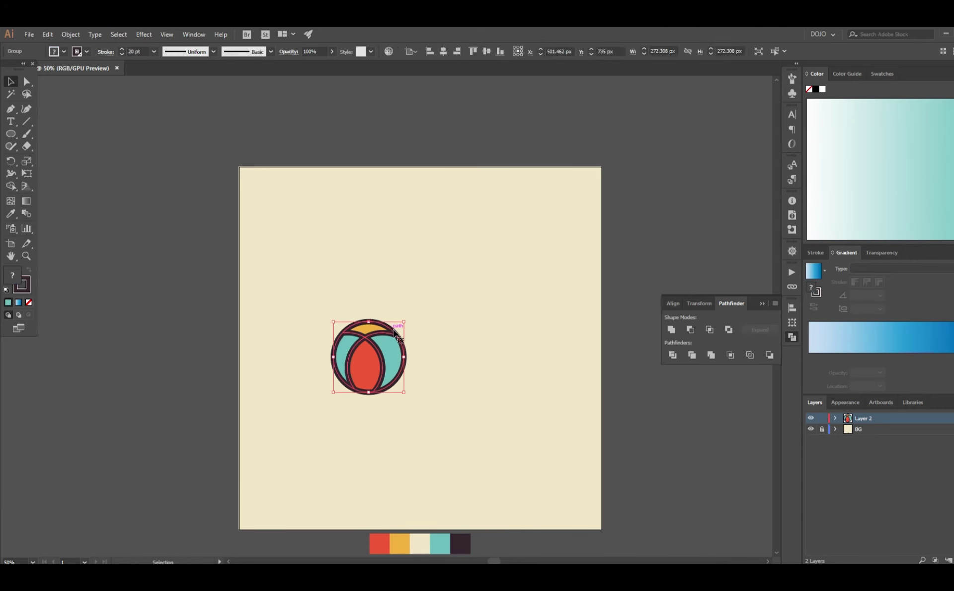
# Move the ball to the right and draw the slanted umbrella pole
pyautogui.press('\\')
pyautogui.moveTo(341, 504); pyautogui.dragTo(340, 327)
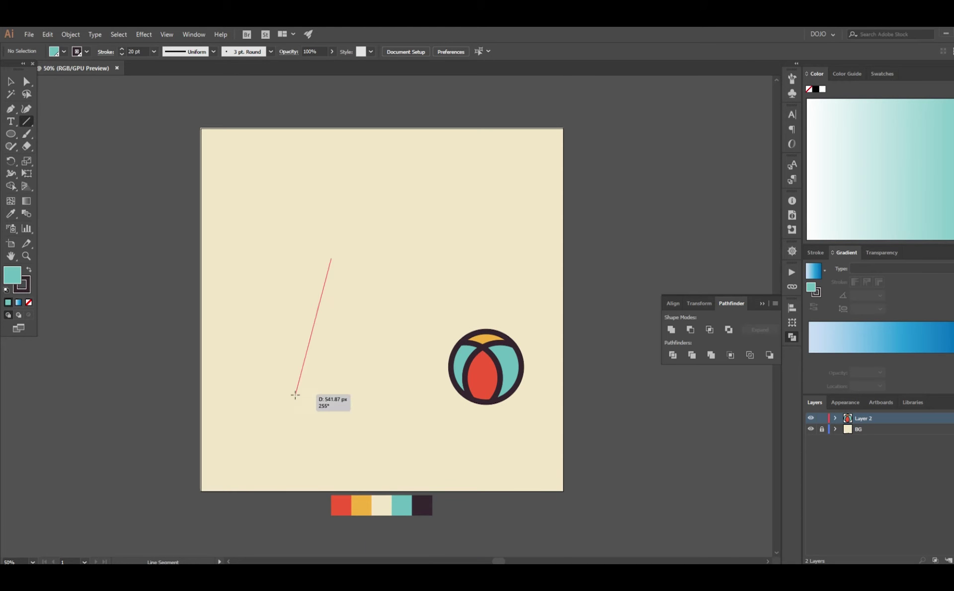
pyautogui.moveTo(295, 394); pyautogui.dragTo(296, 397)
pyautogui.press('/')
# Draw a half-ellipse canopy with a curved pen rib down to its base
pyautogui.press('l')
pyautogui.moveTo(495, 302); pyautogui.dragTo(495, 302)
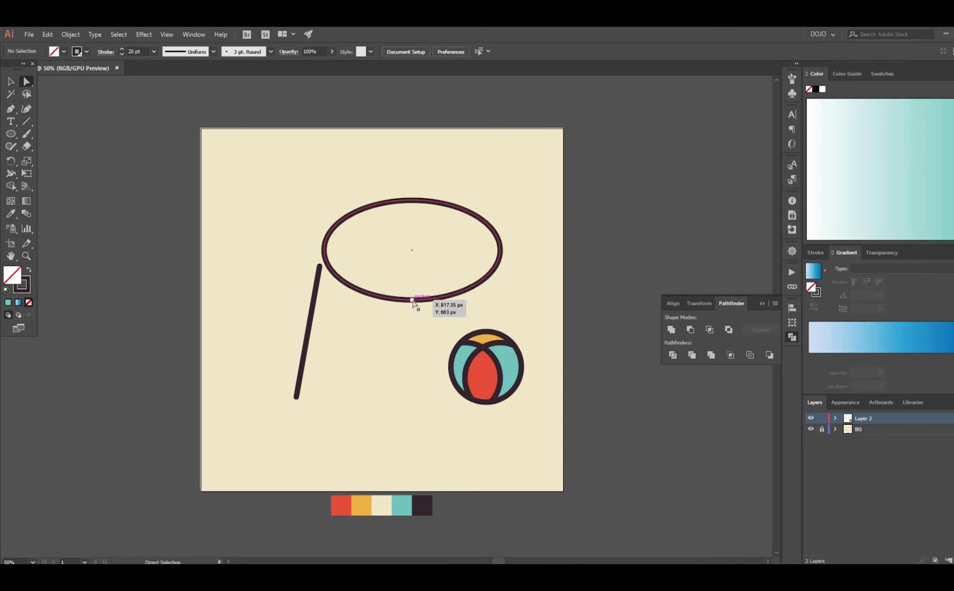
pyautogui.click(417, 300)
pyautogui.press('Delete')
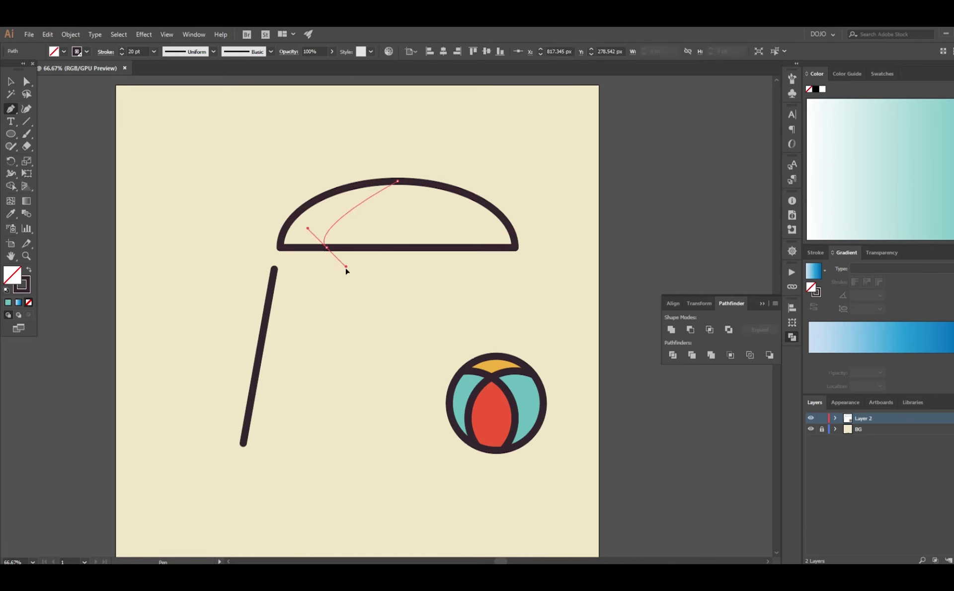
pyautogui.click(398, 183)
pyautogui.moveTo(469, 247); pyautogui.dragTo(468, 298)
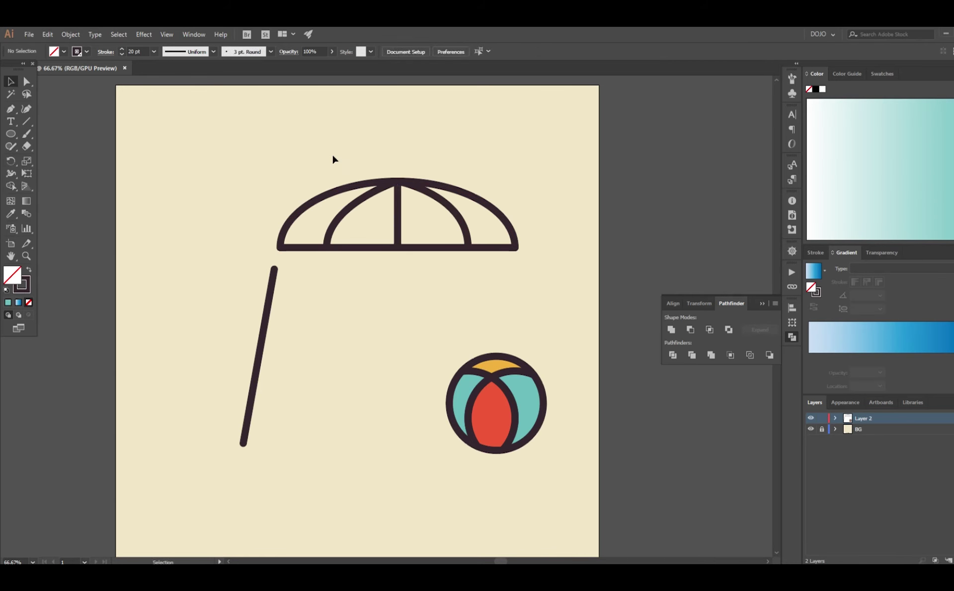
# Tilt the canopy onto the pole top and redraw the pole from its centre
pyautogui.click(397, 246)
pyautogui.moveTo(517, 247); pyautogui.dragTo(488, 219)
pyautogui.moveTo(398, 219); pyautogui.dragTo(351, 196)
pyautogui.click(318, 324)
pyautogui.press('\\')
pyautogui.moveTo(286, 208); pyautogui.dragTo(274, 272)
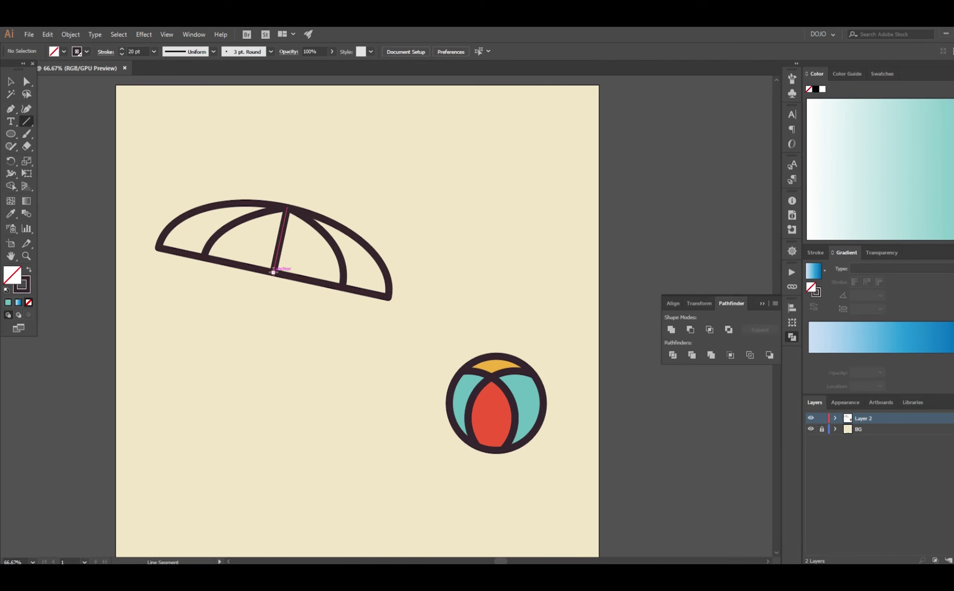
pyautogui.moveTo(238, 434); pyautogui.dragTo(238, 434)
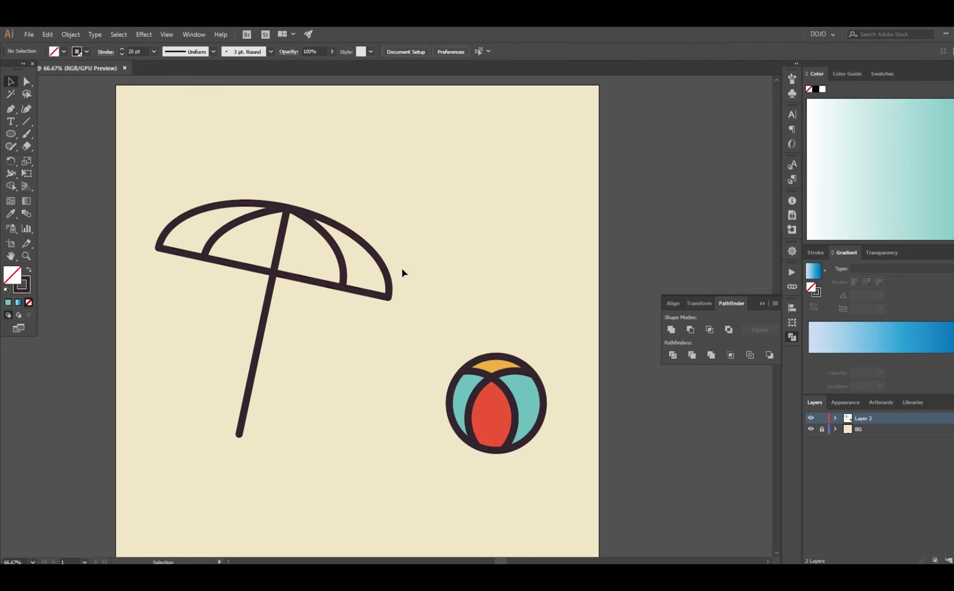
# Eyedropper-fill the canopy panels yellow, teal, teal and red
pyautogui.press('i')
pyautogui.click(500, 362)
pyautogui.click(519, 387)
pyautogui.keyDown('ctrl'); pyautogui.click(169, 239); pyautogui.keyUp('ctrl')
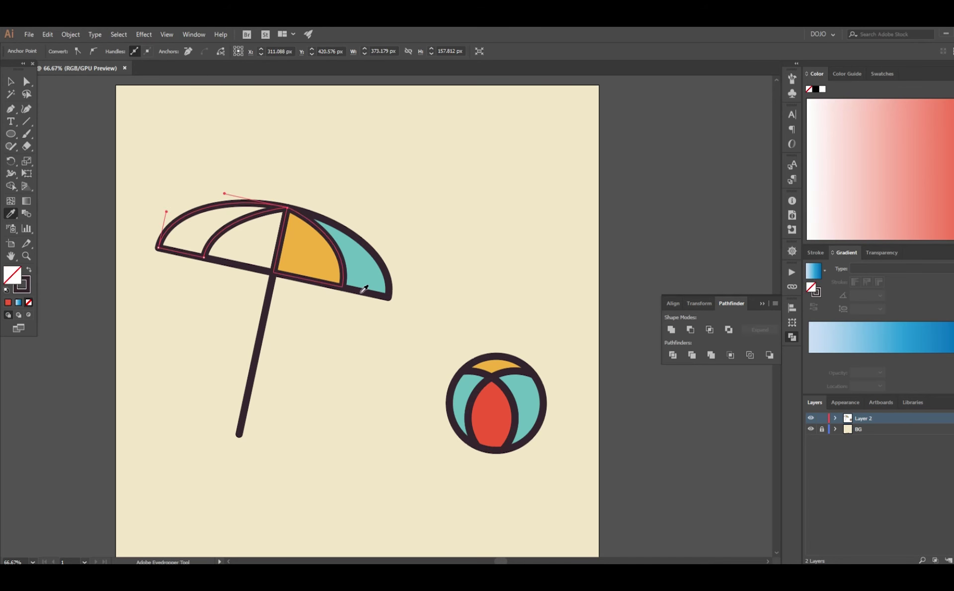
pyautogui.click(522, 398)
pyautogui.keyDown('ctrl'); pyautogui.click(234, 239); pyautogui.keyUp('ctrl')
pyautogui.click(492, 417)
pyautogui.hotkey('ctrl', '-')
pyautogui.hotkey('ctrl', '-')
pyautogui.click(432, 341)
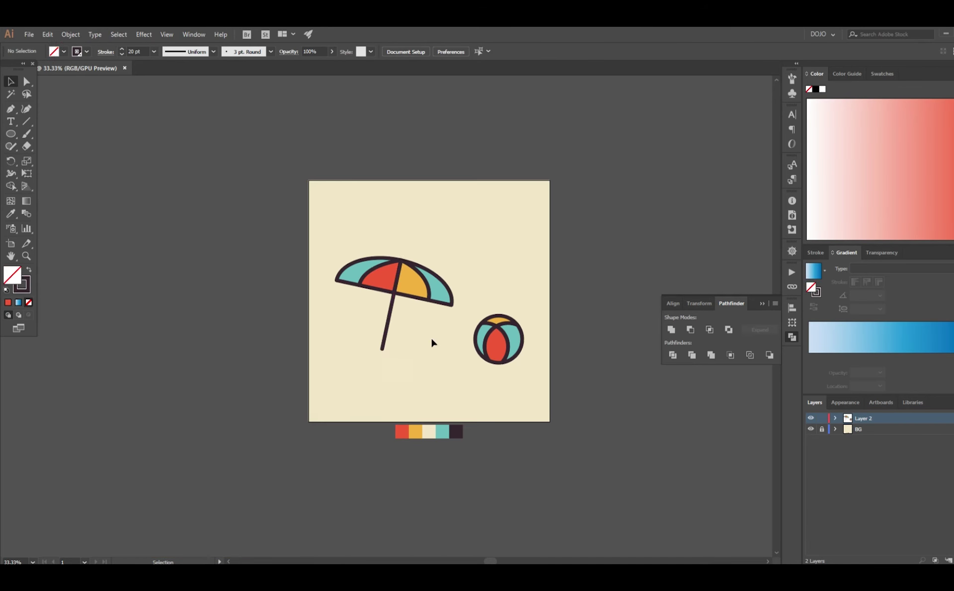
pyautogui.hotkey('ctrl', '+')
pyautogui.hotkey('ctrl', '-')
pyautogui.hotkey('ctrl', '+')
pyautogui.hotkey('ctrl', '-')
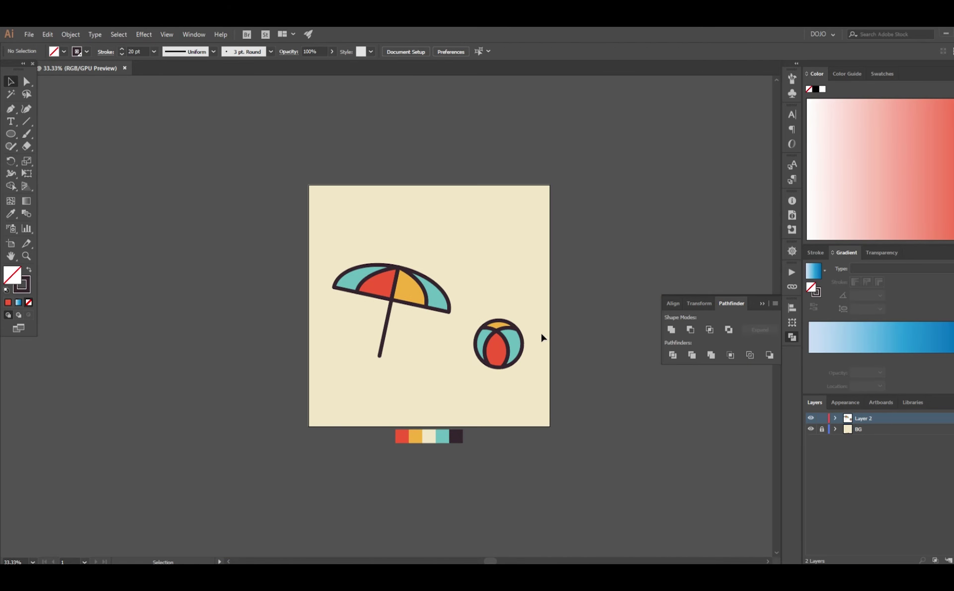
pyautogui.hotkey('ctrl', '+')
pyautogui.hotkey('ctrl', '+')
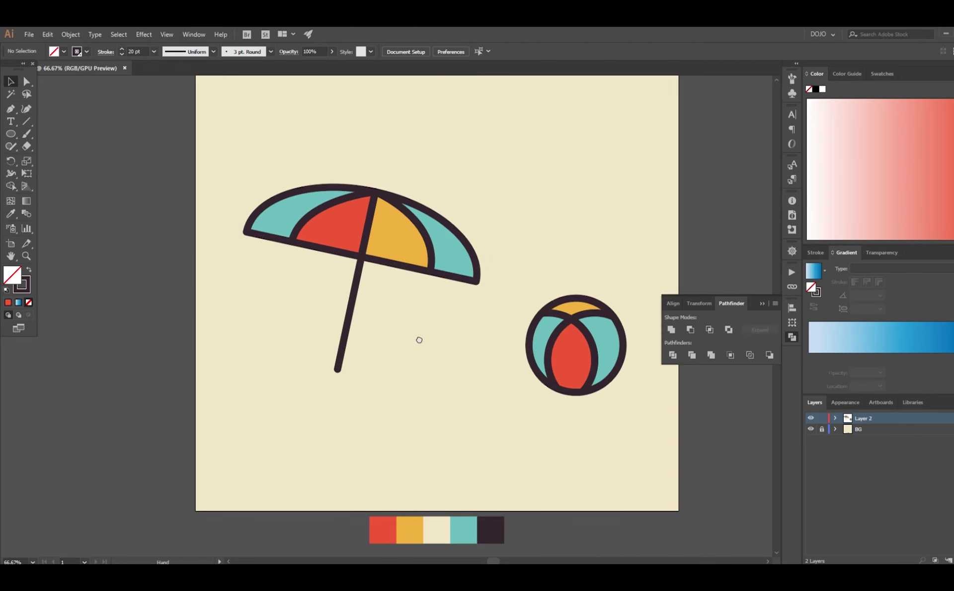
# Draw a square and taper it into a bucket with rounded bottom corners
pyautogui.press('m')
pyautogui.moveTo(314, 313); pyautogui.dragTo(406, 402)
pyautogui.press('a')
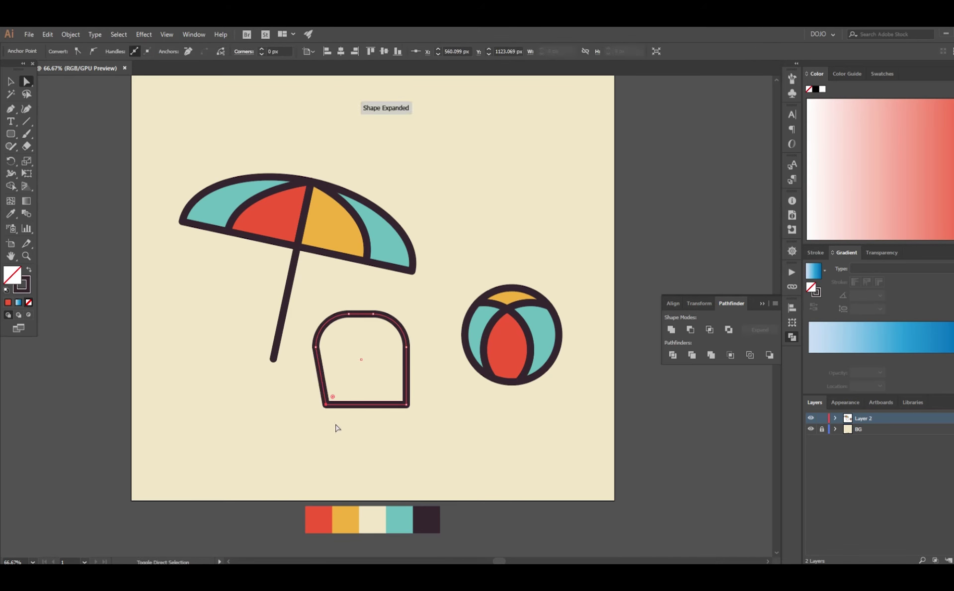
pyautogui.moveTo(341, 424); pyautogui.dragTo(412, 326)
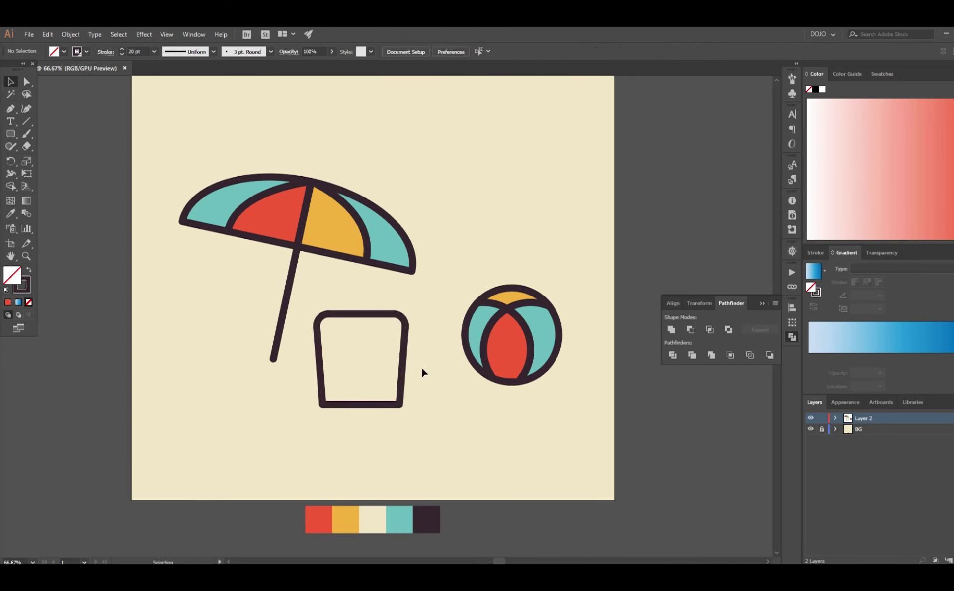
pyautogui.moveTo(328, 390); pyautogui.dragTo(341, 392)
pyautogui.hotkey('ctrl', 'shift', 'a')
# Add an ellipse rim across the bucket top, outlined like the body
pyautogui.press('l')
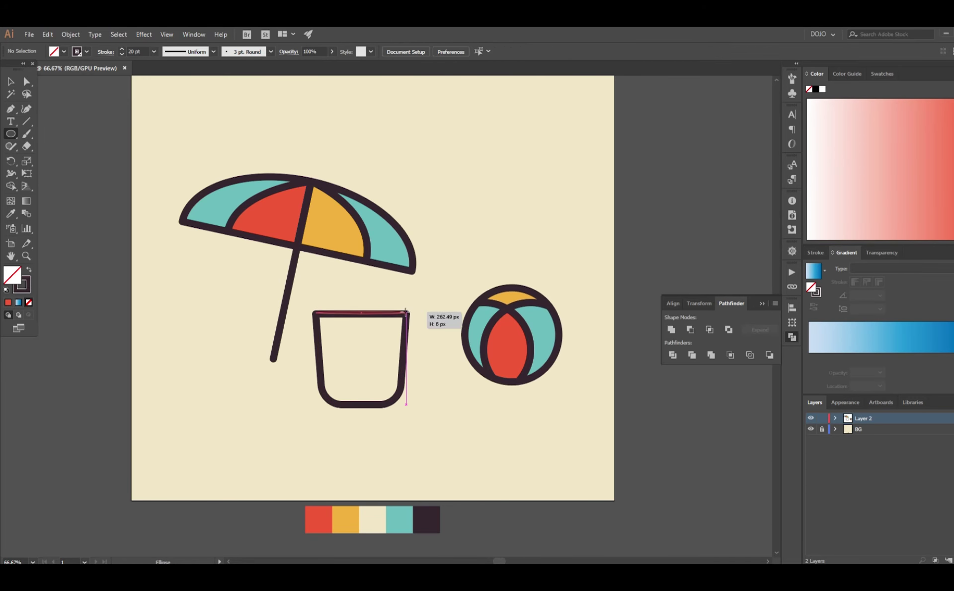
pyautogui.moveTo(407, 308); pyautogui.dragTo(410, 325)
pyautogui.hotkey('ctrl', '=')
pyautogui.hotkey('ctrl', '=')
pyautogui.hotkey('ctrl', '=')
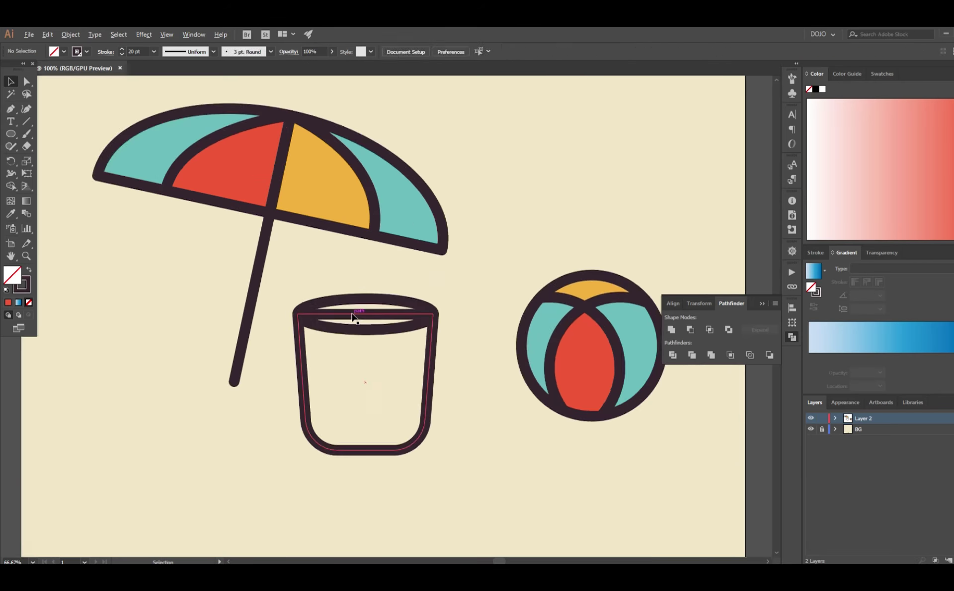
pyautogui.press('v')
pyautogui.moveTo(376, 261); pyautogui.dragTo(468, 328)
pyautogui.hotkey('shift', 'x')
pyautogui.press('v')
pyautogui.hotkey('shift', 'x')
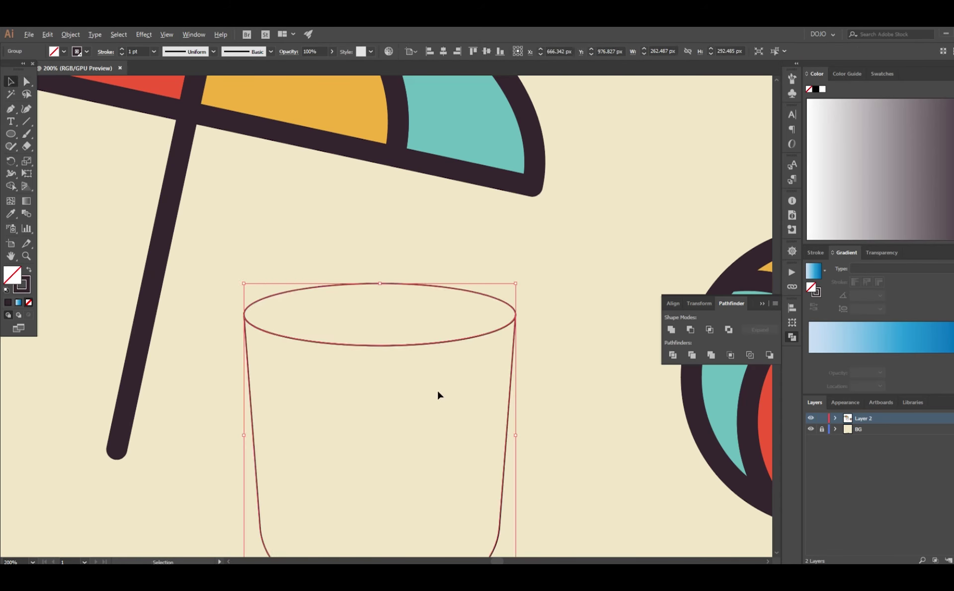
pyautogui.hotkey('ctrl', '1')
pyautogui.hotkey('ctrl', 'shift', 'a')
# Add a curved handle to the bucket, sagging its middle and narrowing it
pyautogui.doubleClick(376, 348)
pyautogui.moveTo(375, 343); pyautogui.dragTo(378, 368)
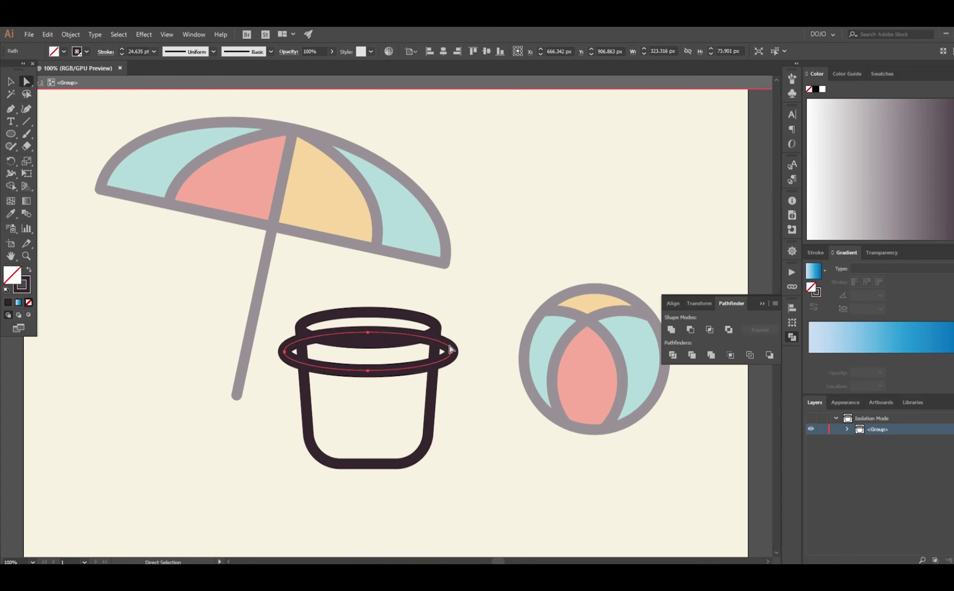
pyautogui.hotkey('shift', 'Down')
pyautogui.hotkey('shift', 'Down')
pyautogui.hotkey('shift', 'Down')
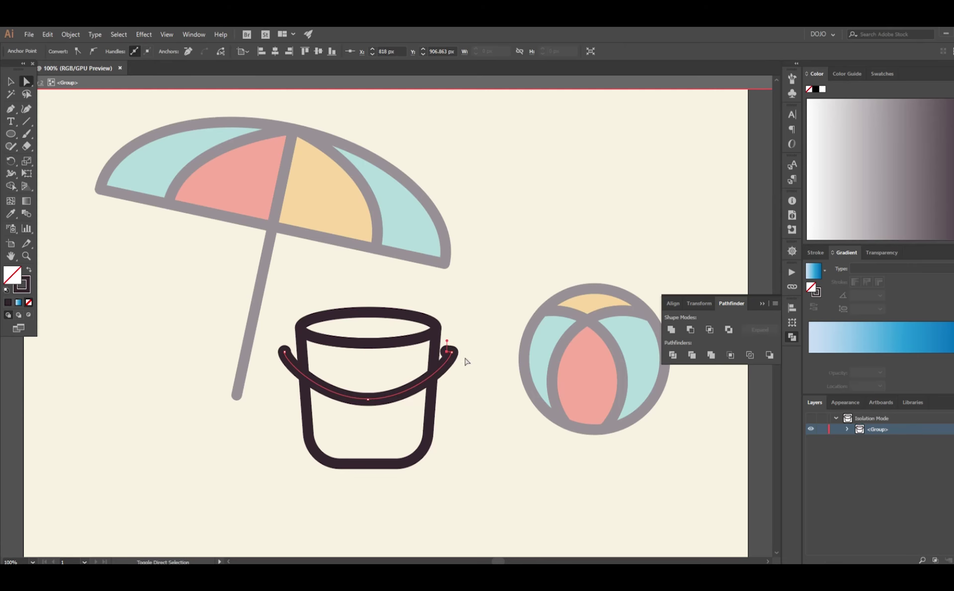
pyautogui.click(453, 355)
pyautogui.press('v')
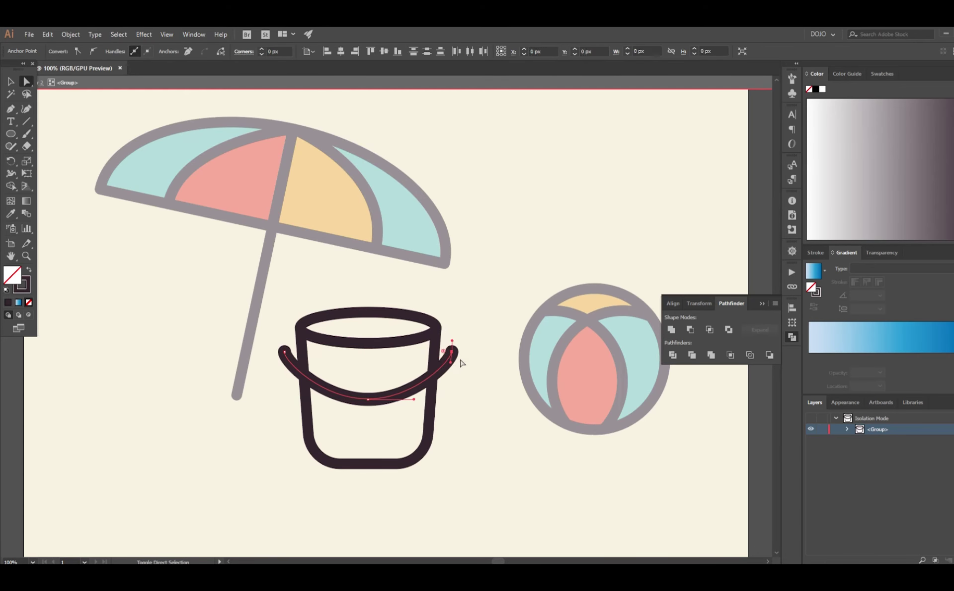
pyautogui.click(368, 399)
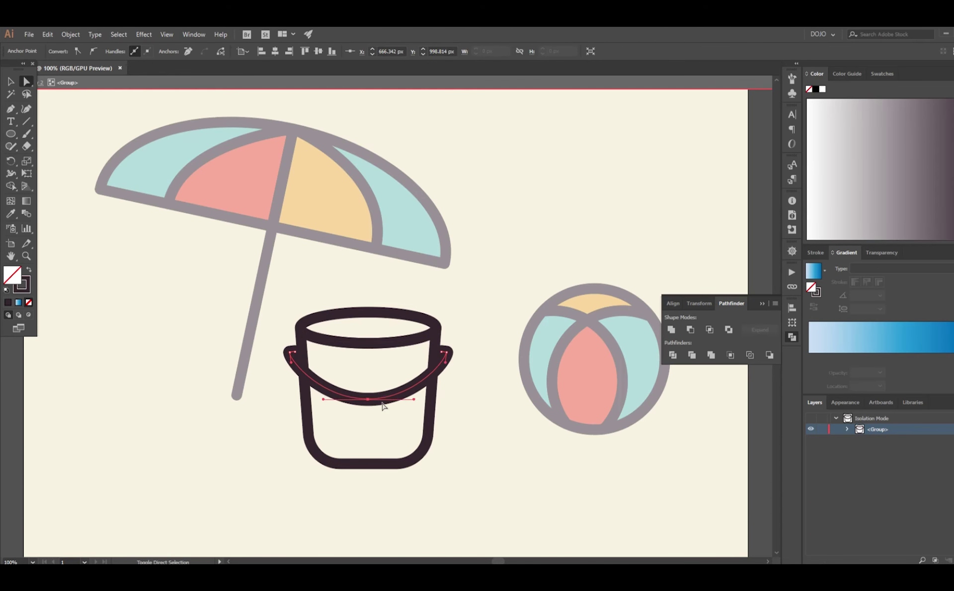
pyautogui.press('v')
pyautogui.hotkey('ctrl', '-')
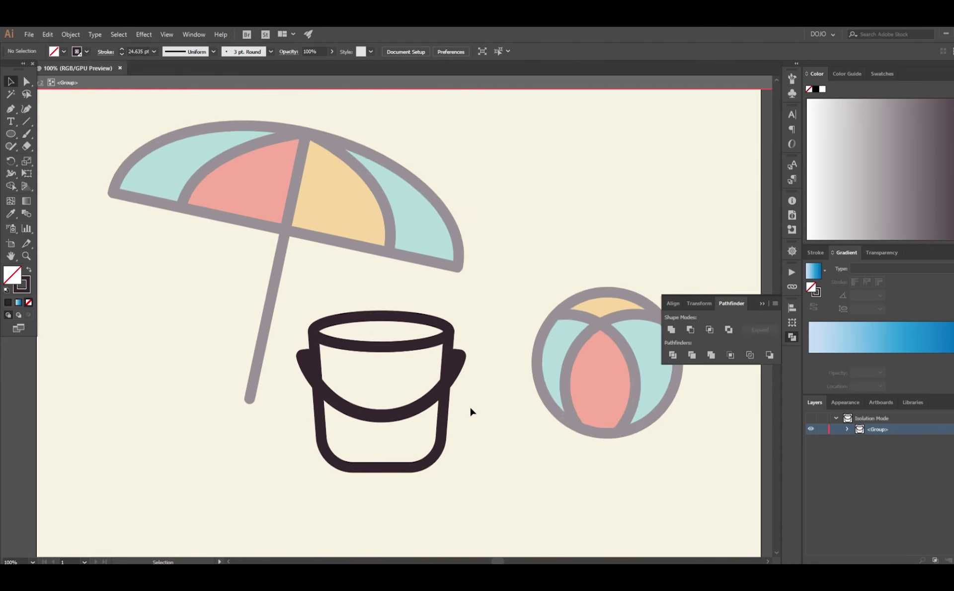
# Colour the bucket body yellow and its top opening red from the palette
pyautogui.click(362, 379)
pyautogui.click(309, 512)
pyautogui.click(277, 514)
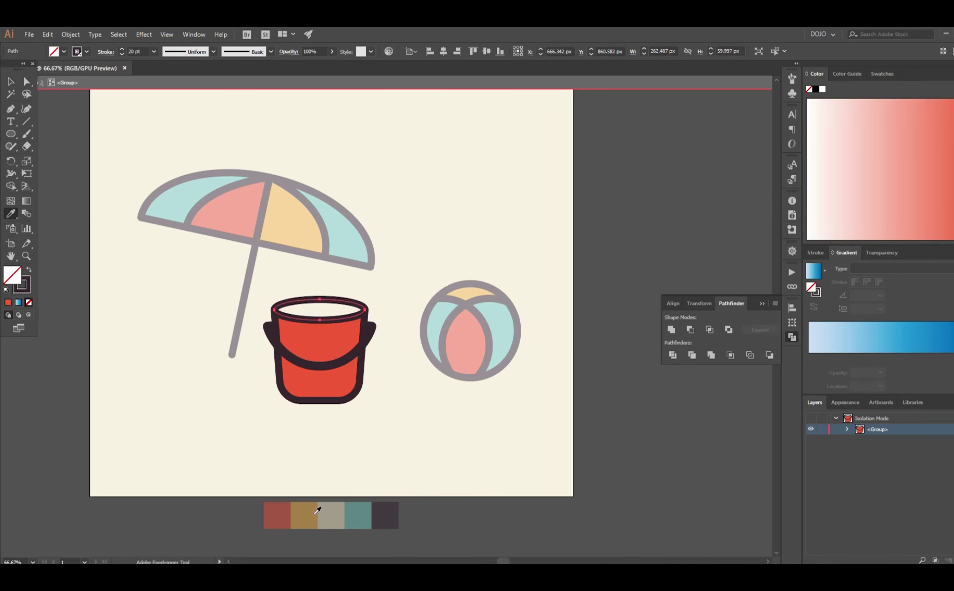
pyautogui.keyDown('ctrl'); pyautogui.click(320, 311); pyautogui.keyUp('ctrl')
pyautogui.click(304, 515)
pyautogui.press('v')
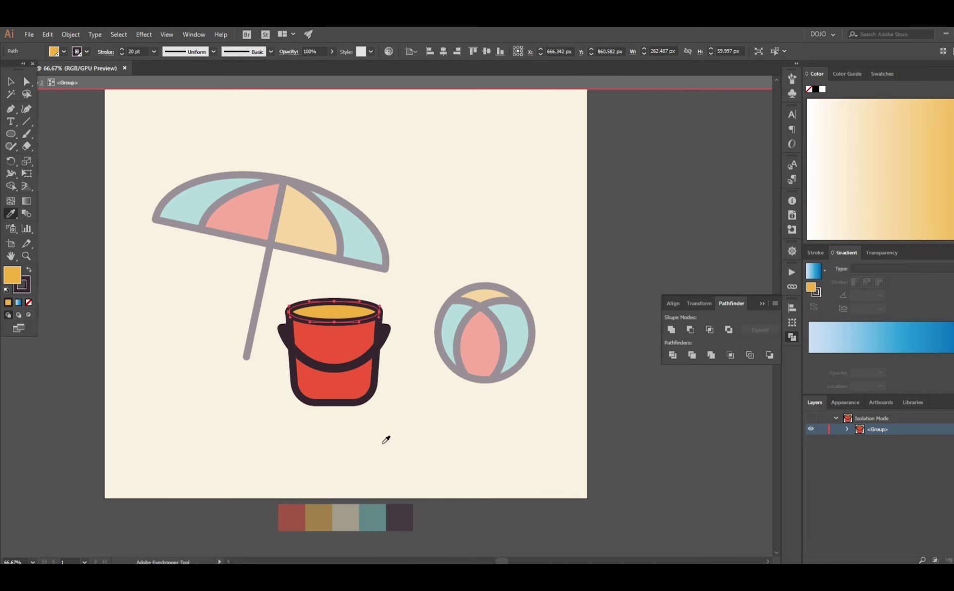
pyautogui.click(352, 336)
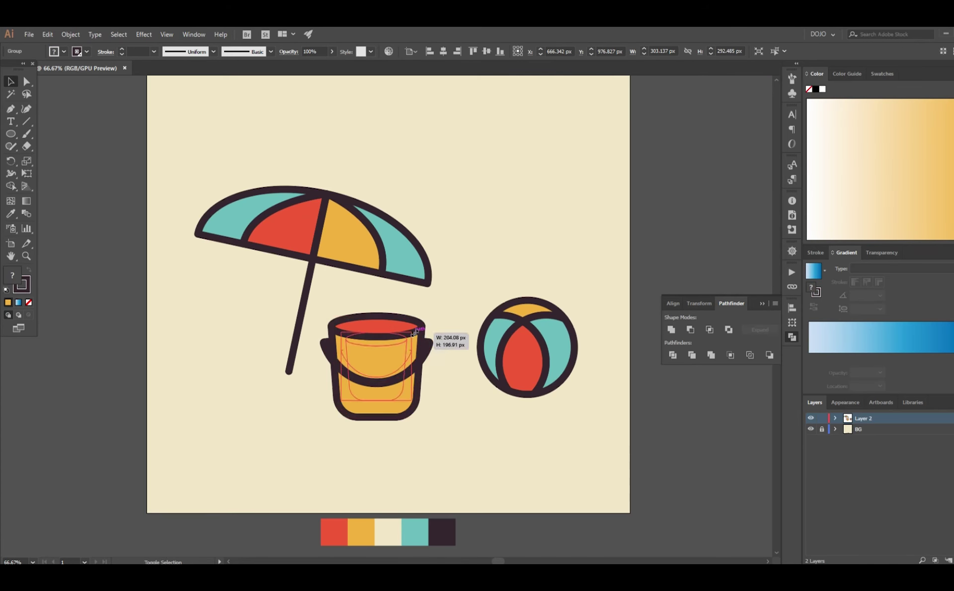
pyautogui.doubleClick(415, 392)
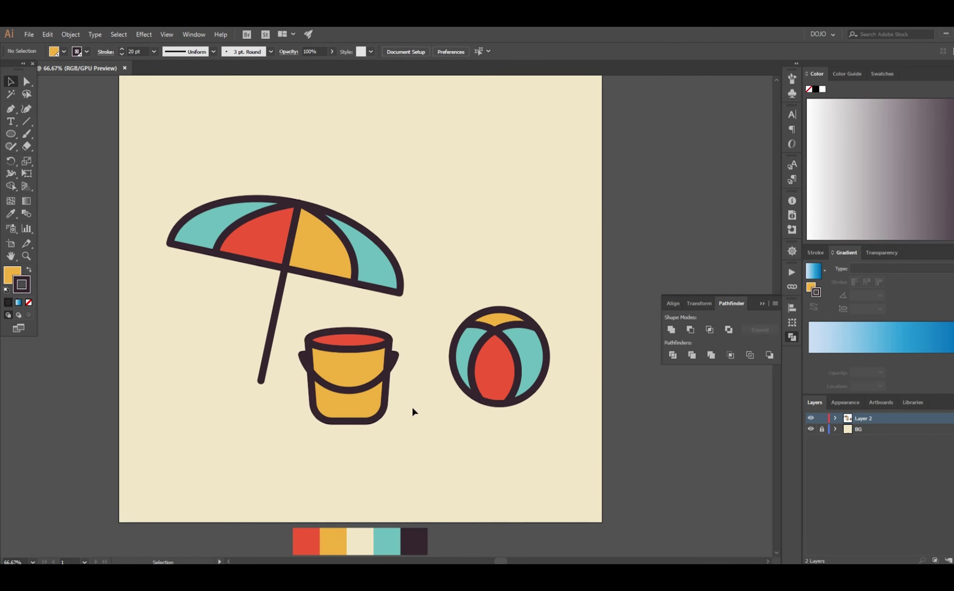
# Draw a square blade and rounded pill tines along its top edge
pyautogui.moveTo(326, 358); pyautogui.dragTo(344, 383)
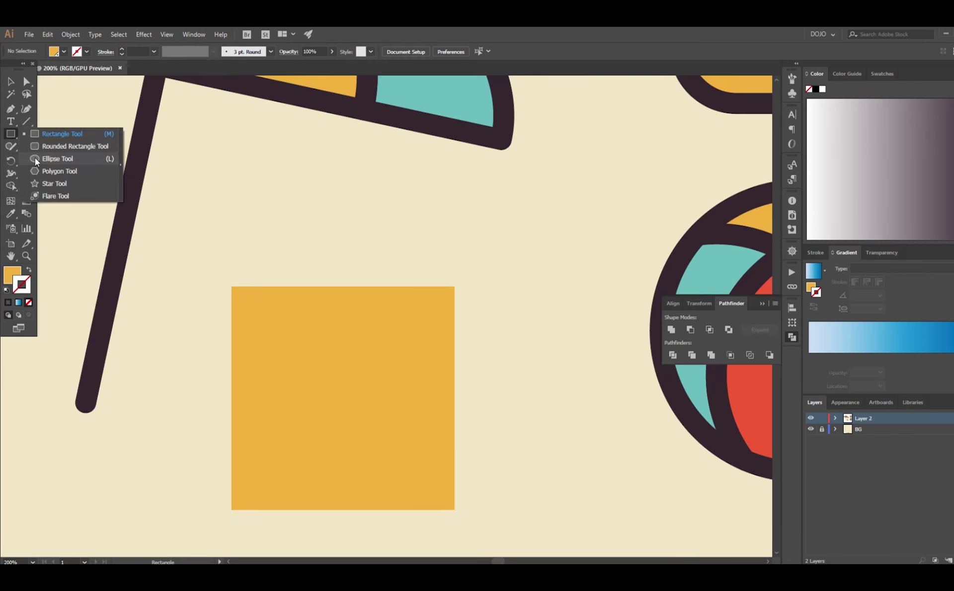
pyautogui.click(49, 146)
pyautogui.press('v')
pyautogui.moveTo(253, 278)
pyautogui.mouseDown()
pyautogui.moveTo(433, 278)
pyautogui.moveTo(365, 278)
pyautogui.mouseUp()
pyautogui.moveTo(365, 278); pyautogui.dragTo(446, 266)
# Distribute the four pills with 13 px spacing and even centres across the square's top
pyautogui.click(792, 307)
pyautogui.click(688, 387)
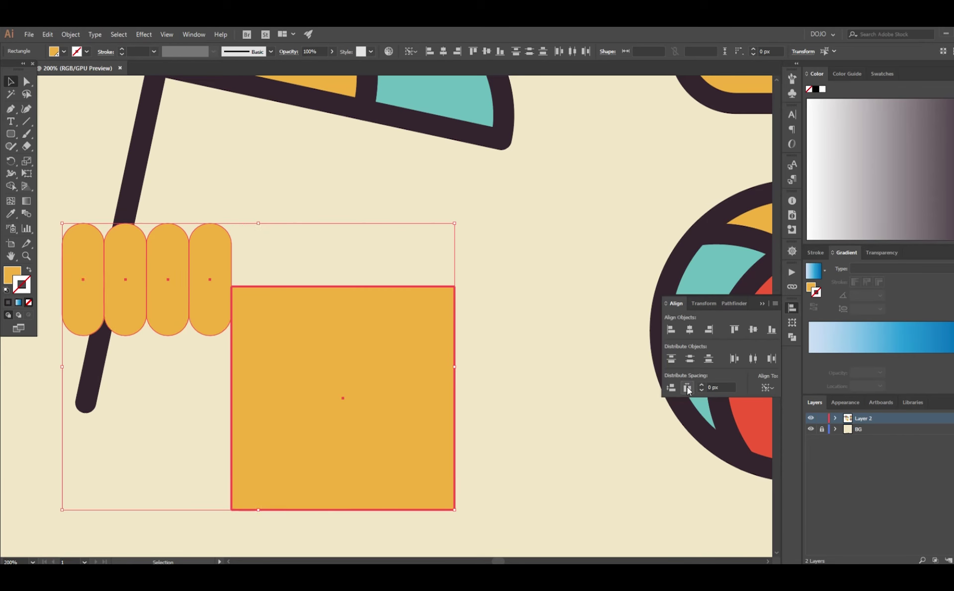
pyautogui.click(702, 384)
pyautogui.click(688, 387)
pyautogui.moveTo(202, 266); pyautogui.dragTo(415, 273)
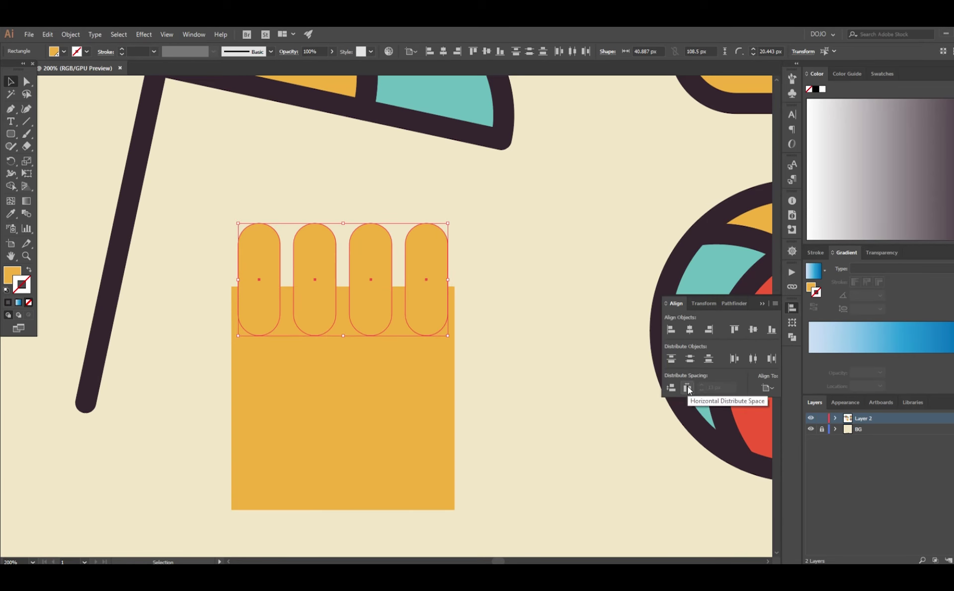
pyautogui.keyDown('shift'); pyautogui.click(444, 354); pyautogui.keyUp('shift')
pyautogui.click(273, 254)
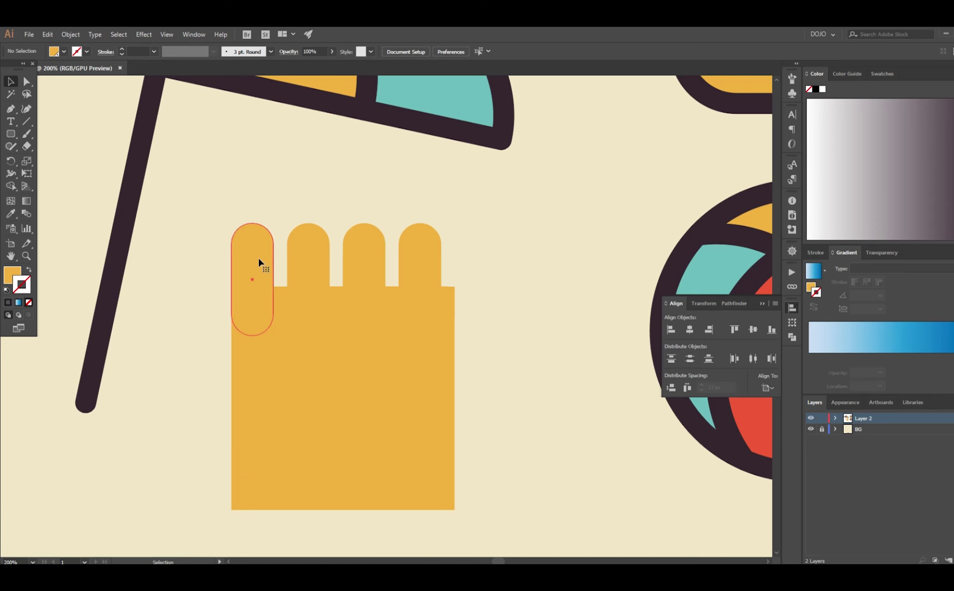
pyautogui.click(688, 387)
pyautogui.click(695, 385)
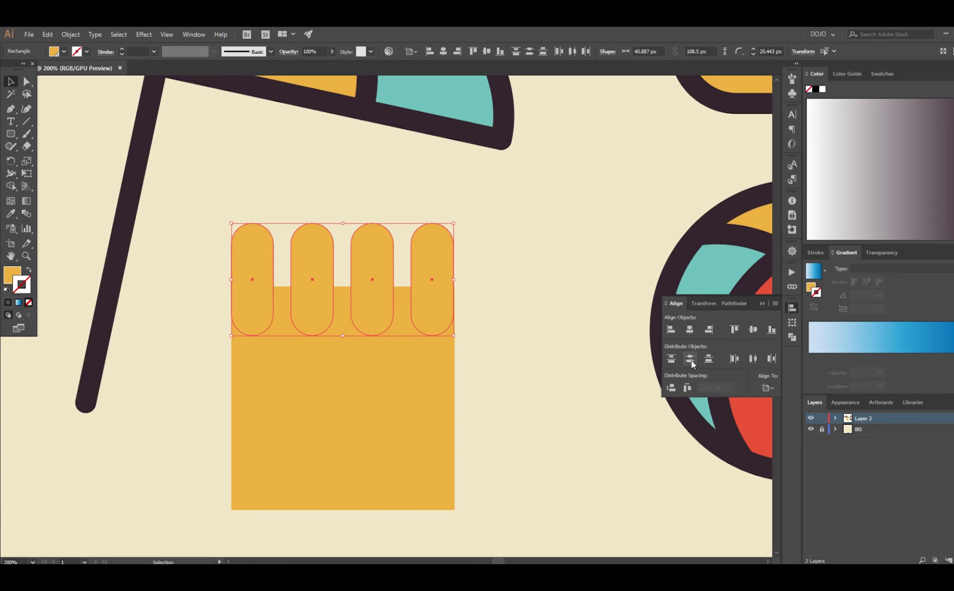
pyautogui.keyDown('shift'); pyautogui.click(252, 264); pyautogui.keyUp('shift')
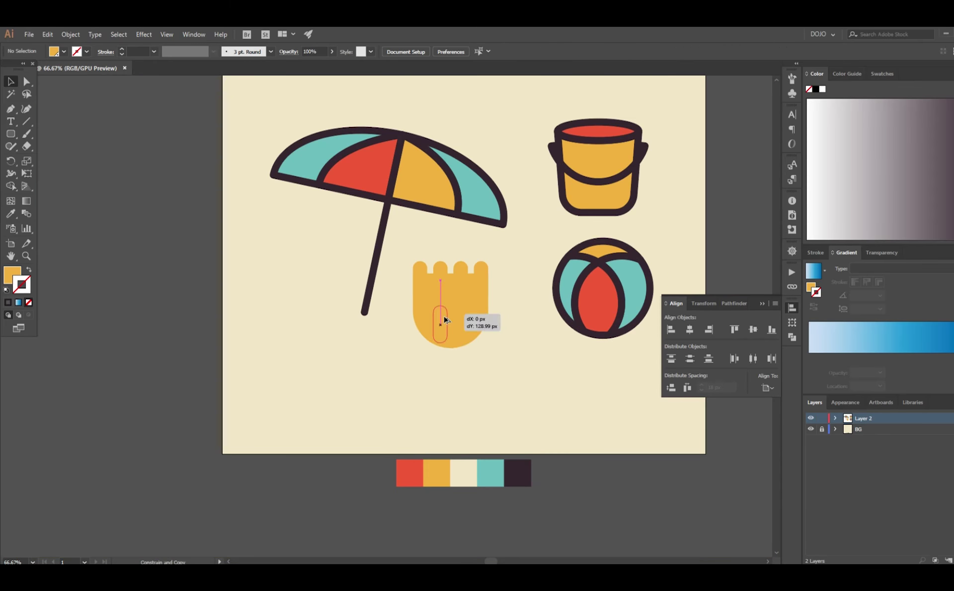
pyautogui.moveTo(444, 320)
pyautogui.mouseDown()
pyautogui.moveTo(454, 367)
pyautogui.moveTo(472, 384)
pyautogui.mouseUp()
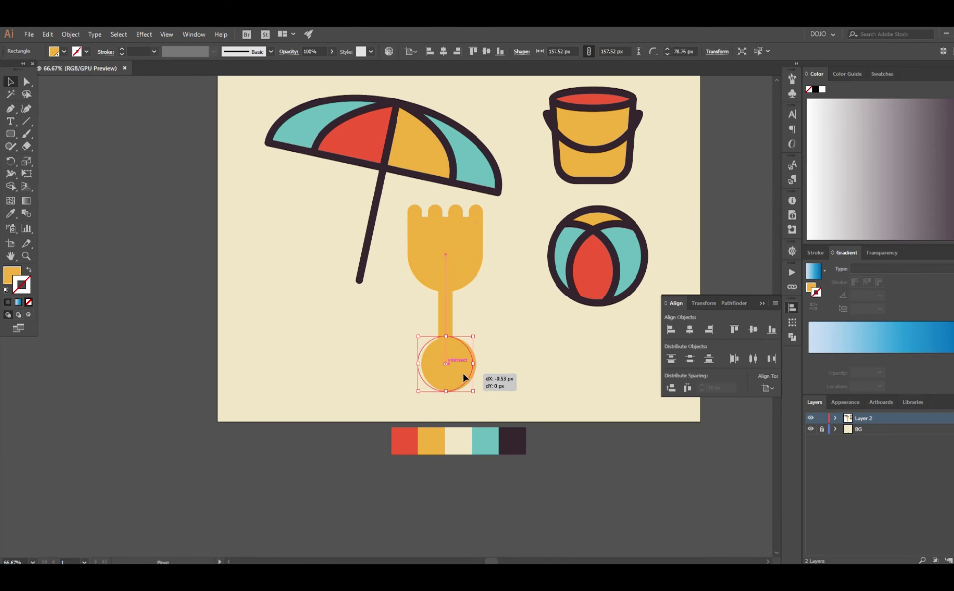
# Turn the rounded square into a 40 pt outline and expand it into a filled ring
pyautogui.hotkey('shift', 'x')
pyautogui.hotkey('ctrl', '-')
pyautogui.hotkey('ctrl', '-')
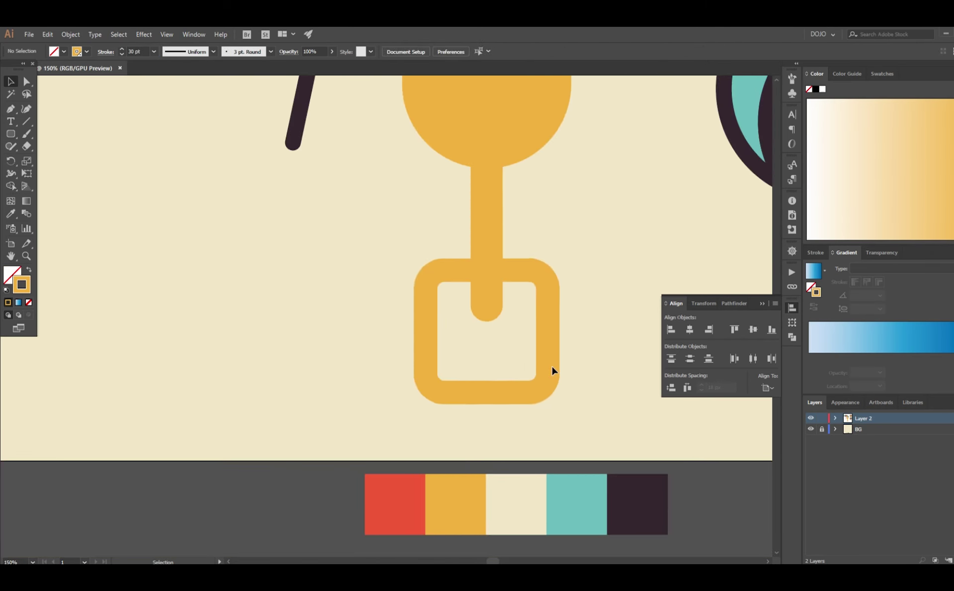
pyautogui.click(105, 52)
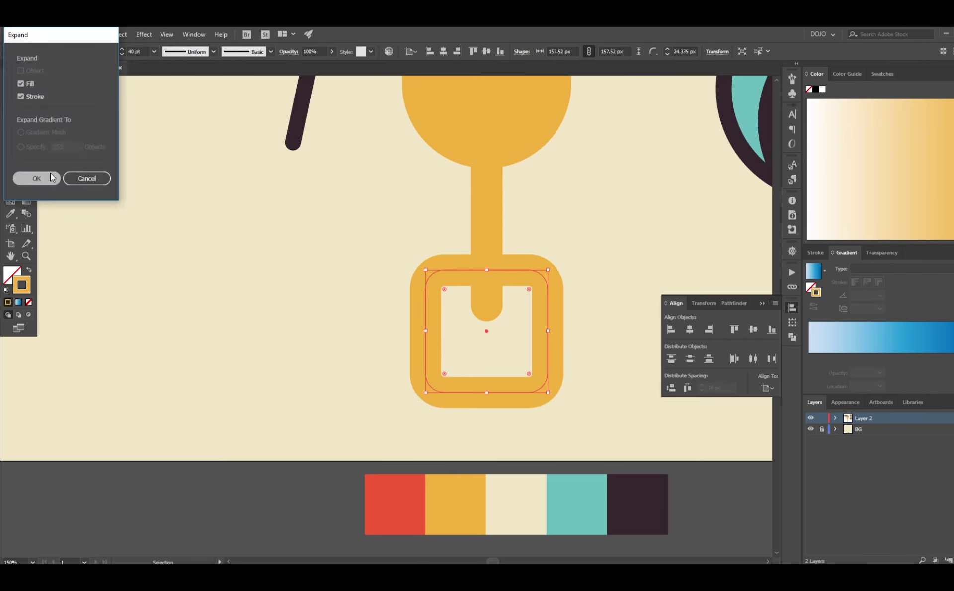
pyautogui.click(32, 177)
pyautogui.hotkey('ctrl', '1')
pyautogui.click(547, 301)
pyautogui.hotkey('ctrl', '+')
pyautogui.hotkey('ctrl', '+')
# Pull the grip's bottom corners outward into a trapezoid
pyautogui.press('a')
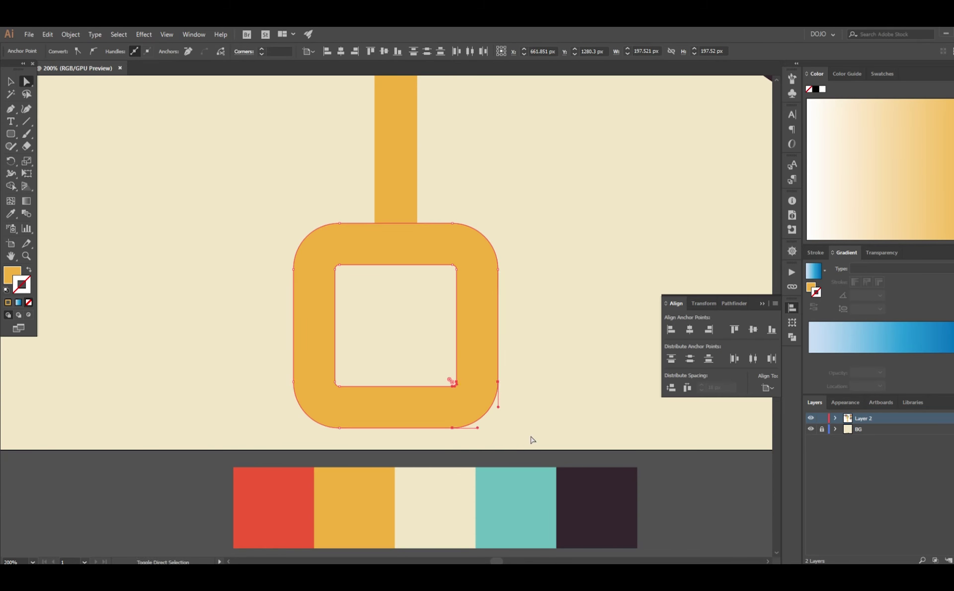
pyautogui.moveTo(498, 427); pyautogui.dragTo(524, 428)
pyautogui.moveTo(294, 427); pyautogui.dragTo(271, 432)
pyautogui.click(428, 313)
pyautogui.scroll(-2, 428, 313)
# Draw a rectangle at the grip's bottom and combine the shovel parts in Pathfinder
pyautogui.press('l')
pyautogui.moveTo(11, 133); pyautogui.dragTo(60, 132)
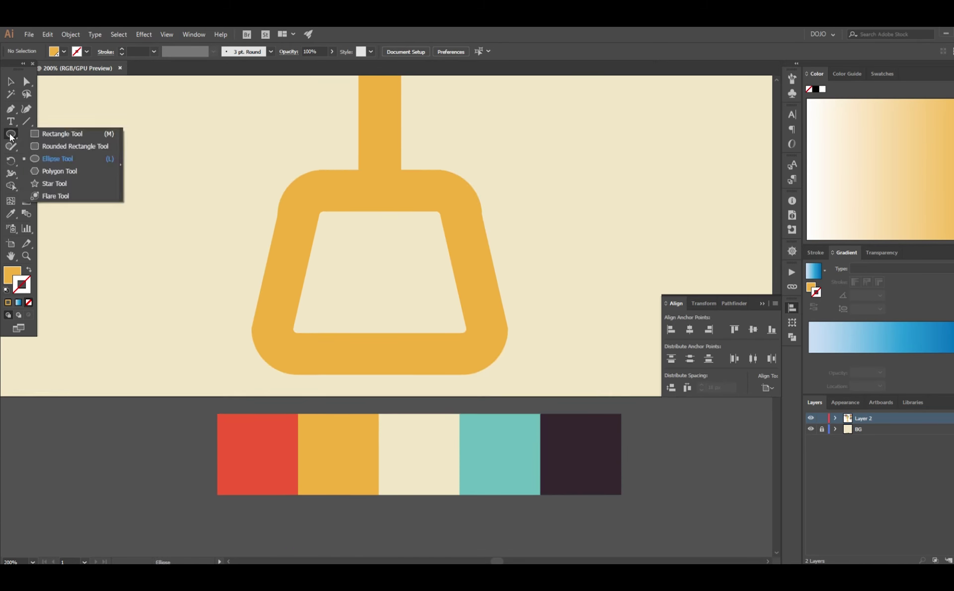
pyautogui.moveTo(275, 308); pyautogui.dragTo(467, 357)
pyautogui.press('v')
pyautogui.hotkey('ctrl', '1')
pyautogui.moveTo(483, 290); pyautogui.dragTo(319, 219)
pyautogui.hotkey('ctrl', '-')
pyautogui.hotkey('shift', 'ctrl', 'F9')
pyautogui.hotkey('ctrl', '+')
pyautogui.press('v')
pyautogui.hotkey('ctrl', '+')
pyautogui.hotkey('ctrl', '+')
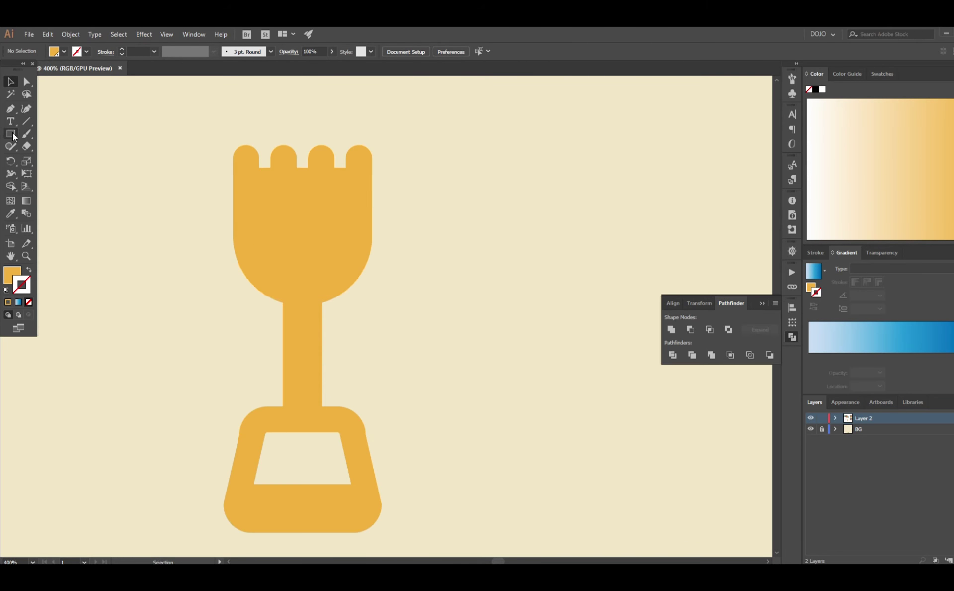
# Draw a square inside the shovel head and round it into a red cup
pyautogui.moveTo(361, 262); pyautogui.dragTo(358, 259)
pyautogui.press('a')
pyautogui.moveTo(256, 293); pyautogui.dragTo(341, 230)
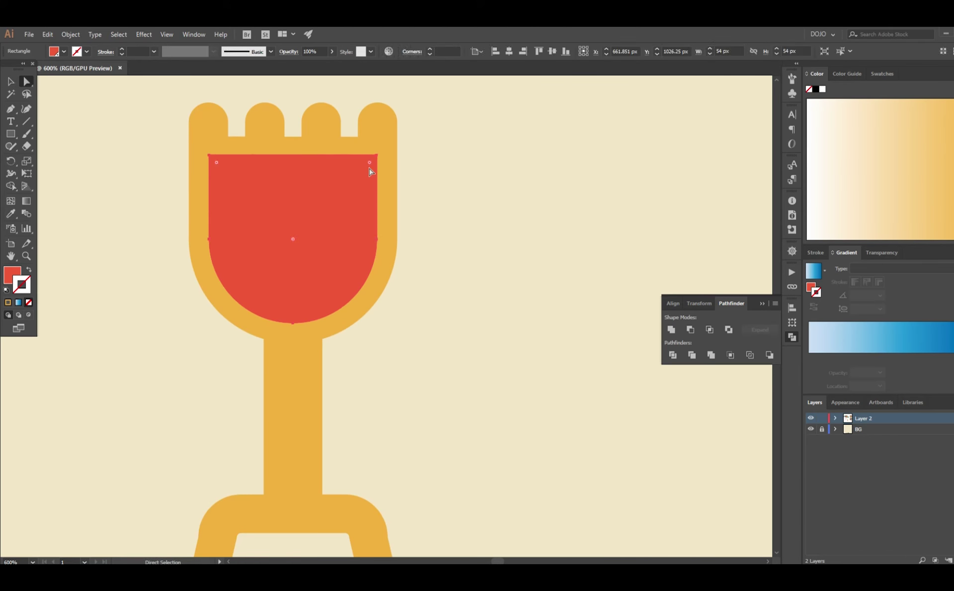
pyautogui.moveTo(369, 171); pyautogui.dragTo(357, 183)
pyautogui.press('v')
pyautogui.click(461, 211)
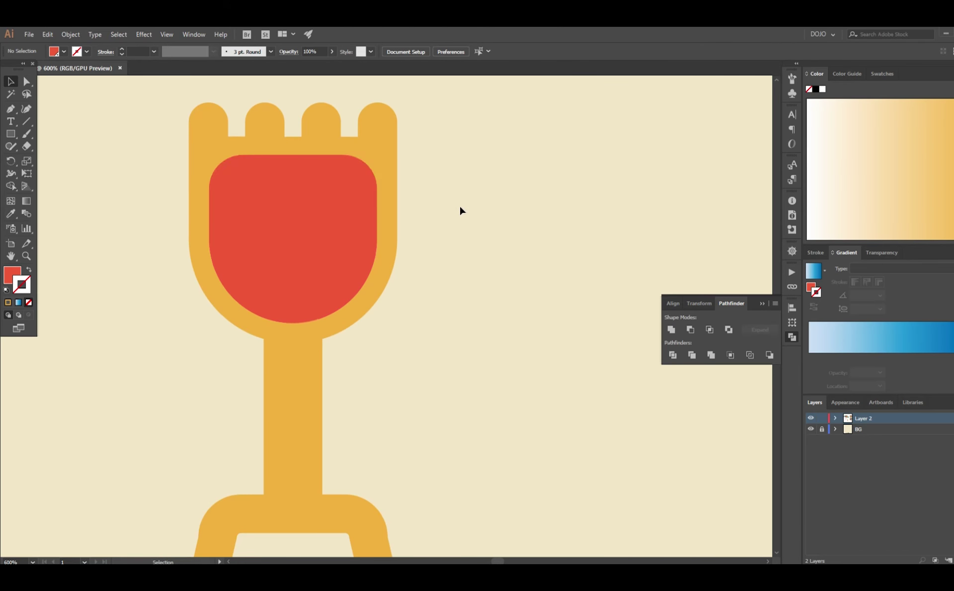
# Add a red band along the grip's bottom and centre all shovel parts horizontally
pyautogui.scroll(-5, 325, 223)
pyautogui.click(326, 223)
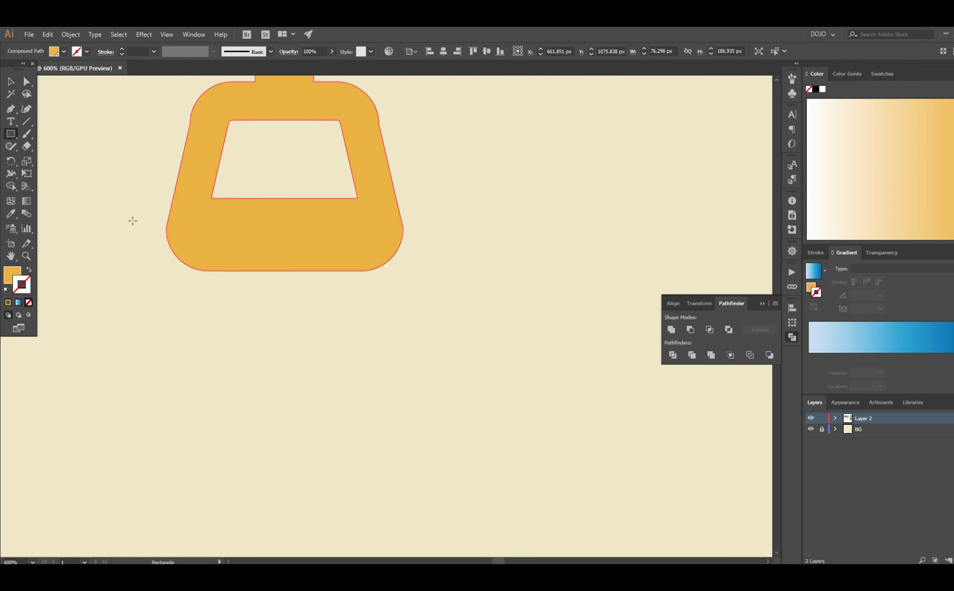
pyautogui.scroll(-2, 132, 220)
pyautogui.moveTo(256, 367); pyautogui.dragTo(469, 411)
pyautogui.press('a')
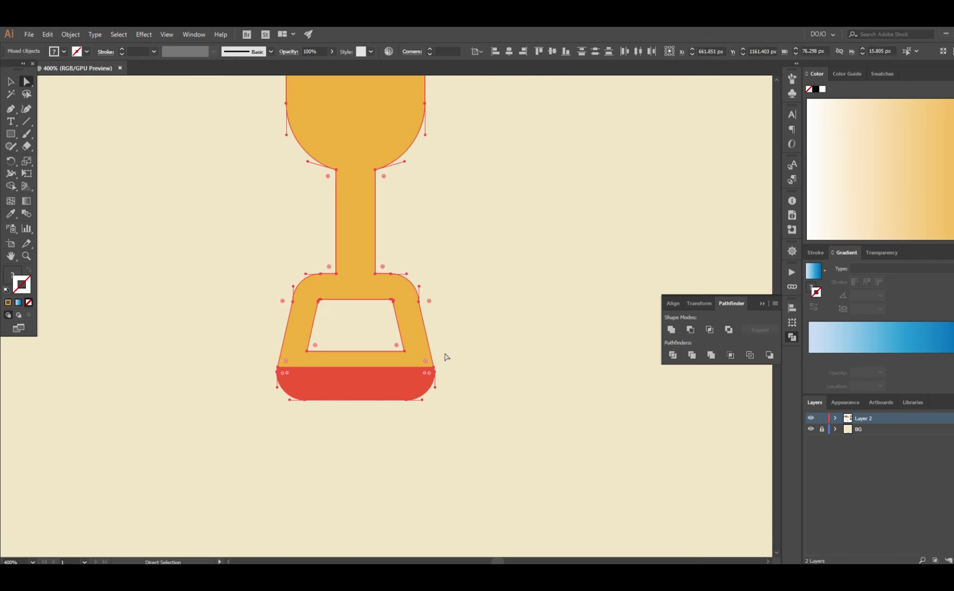
pyautogui.scroll(3, 458, 356)
pyautogui.moveTo(497, 191); pyautogui.dragTo(357, 189)
pyautogui.click(445, 53)
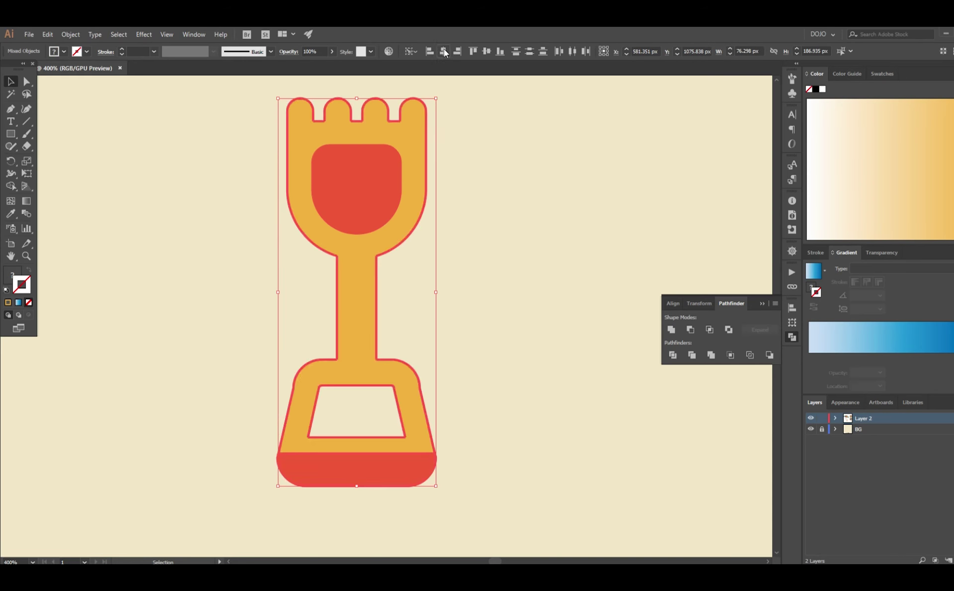
pyautogui.click(437, 233)
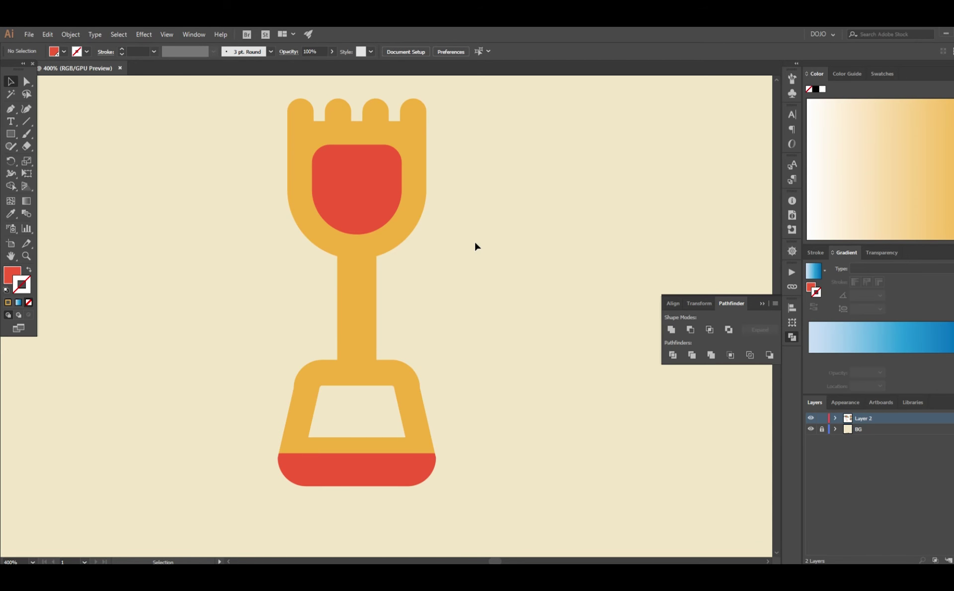
# Draw a darker orange shading square inside the right half of the shovel
pyautogui.scroll(1, 475, 246)
pyautogui.scroll(-2, 424, 316)
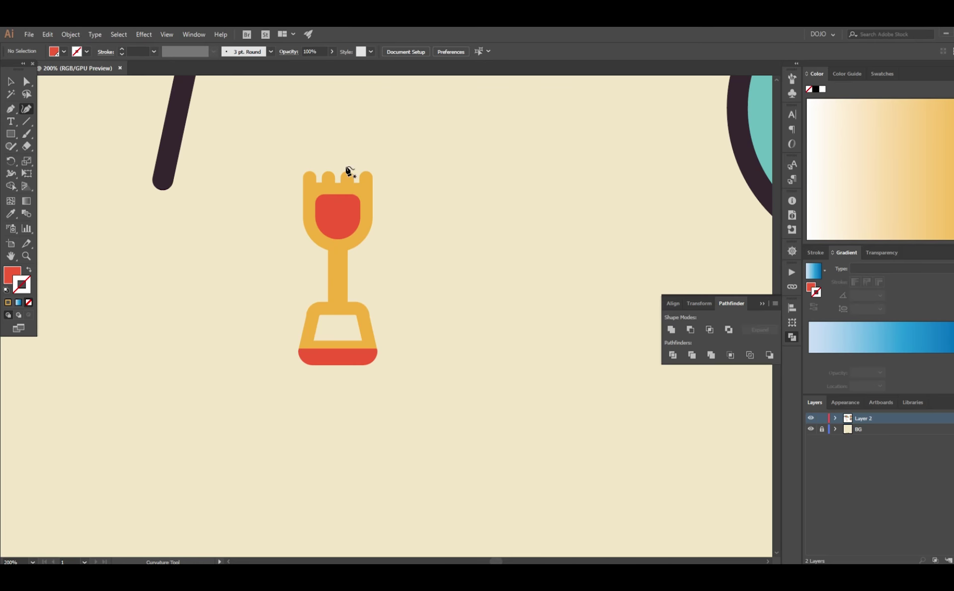
pyautogui.hotkey('ctrl', 'z')
pyautogui.moveTo(373, 306); pyautogui.dragTo(569, 383)
pyautogui.doubleClick(11, 274)
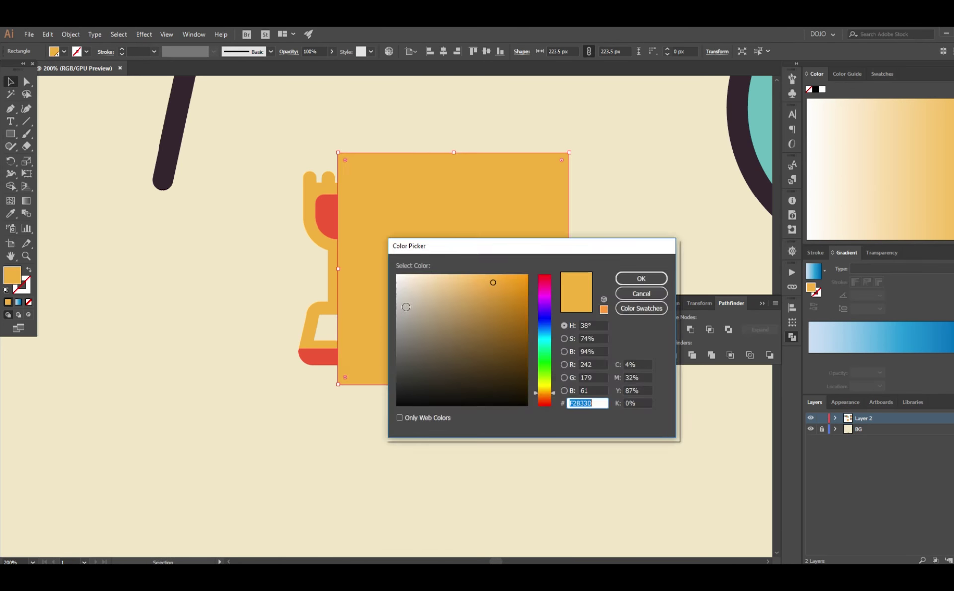
pyautogui.click(639, 277)
pyautogui.press('a')
pyautogui.click(470, 272)
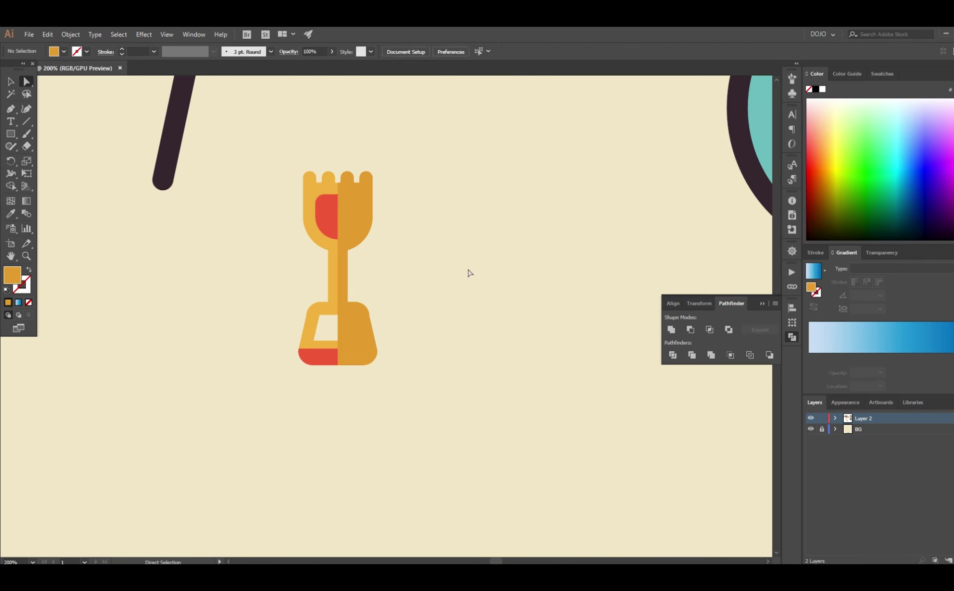
# Recolour the right half of the shovel's red cup a darker red
pyautogui.click(334, 218)
pyautogui.press('a')
pyautogui.doubleClick(12, 274)
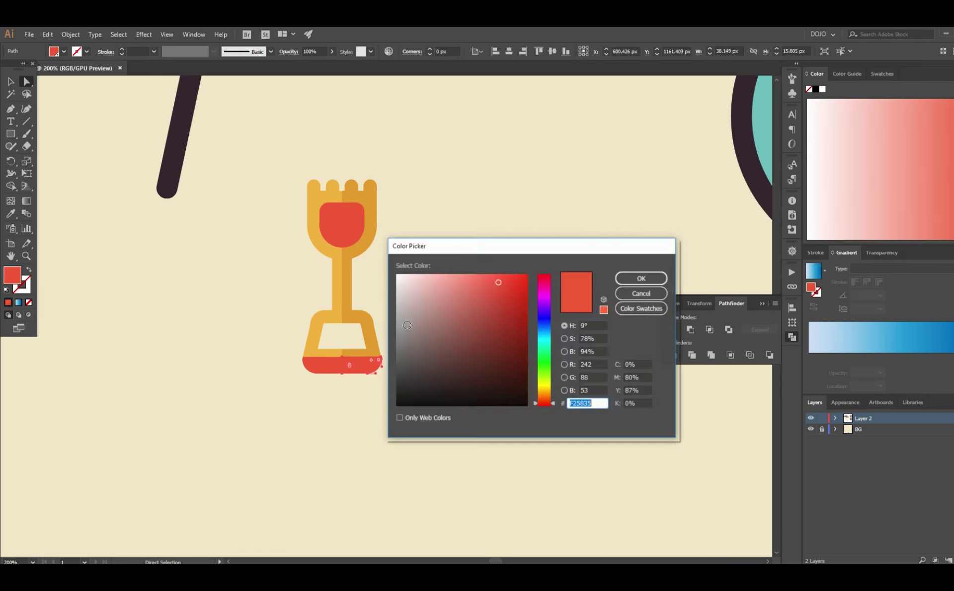
pyautogui.click(640, 277)
pyautogui.hotkey('ctrl', '-')
pyautogui.moveTo(433, 377); pyautogui.dragTo(356, 228)
# Duplicate the shovel and unite the copy into one silhouette with a dark 7 pt outline
pyautogui.press('v')
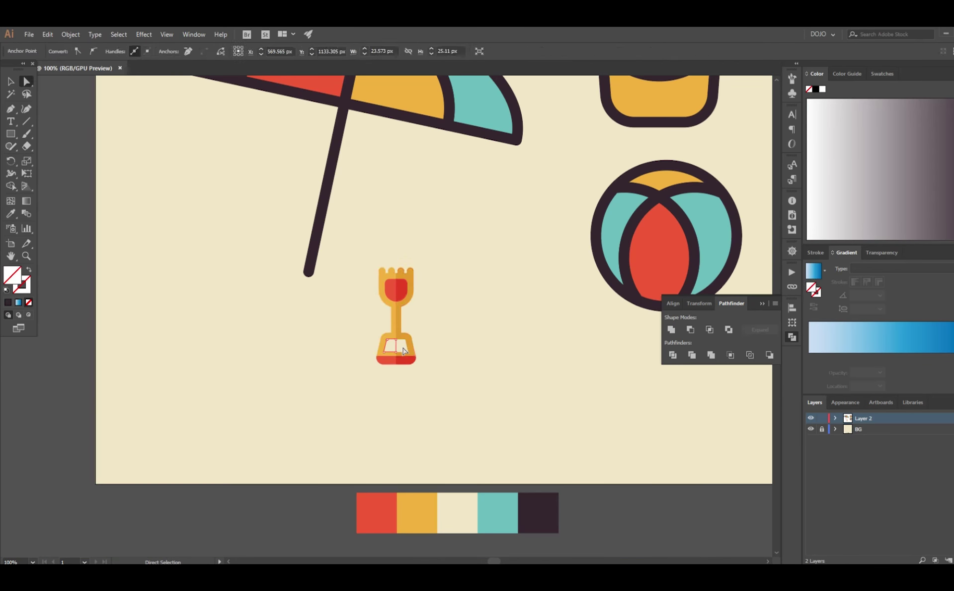
pyautogui.moveTo(396, 319); pyautogui.dragTo(450, 318)
pyautogui.hotkey('shift', 'x')
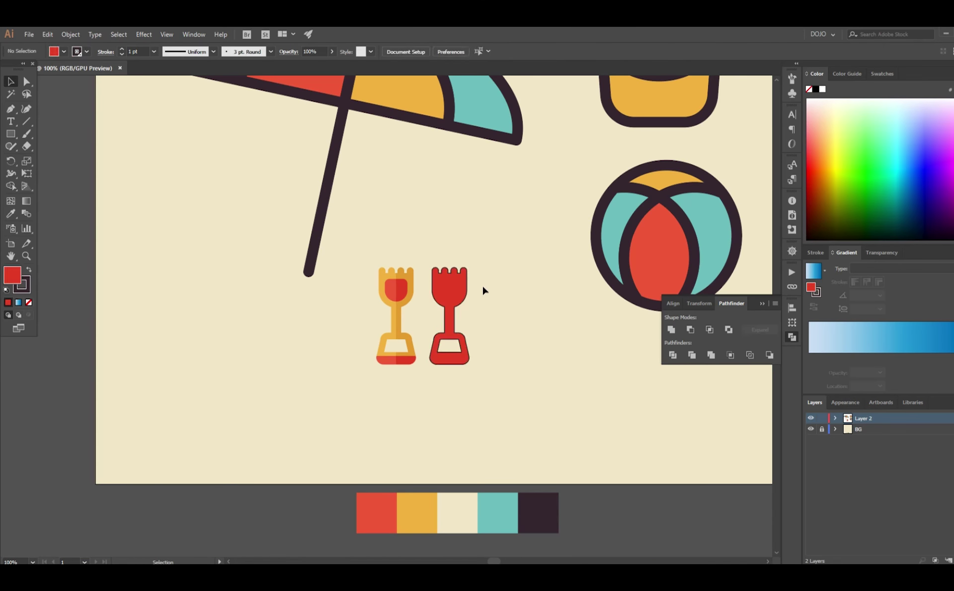
pyautogui.hotkey('ctrl', 'shift', 'a')
pyautogui.press('a')
pyautogui.click(463, 360)
pyautogui.scroll(2, 482, 299)
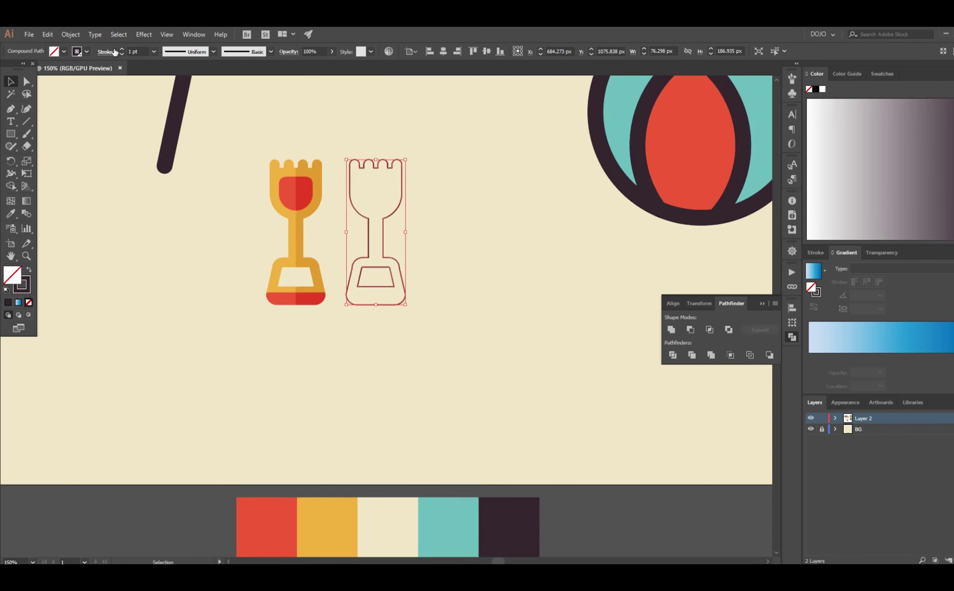
pyautogui.click(106, 52)
# Place the outline copy over the original shovel and scale it to match the other icons
pyautogui.moveTo(347, 214); pyautogui.dragTo(267, 213)
pyautogui.hotkey('ctrl', '-')
pyautogui.hotkey('ctrl', '-')
pyautogui.moveTo(398, 318); pyautogui.dragTo(486, 281)
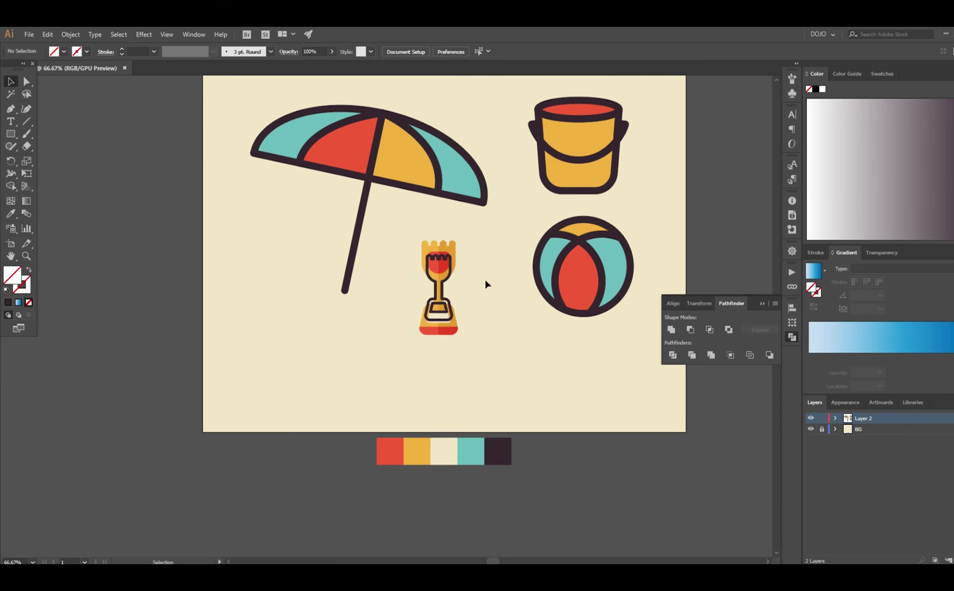
pyautogui.hotkey('ctrl', '+')
pyautogui.hotkey('ctrl', '+')
pyautogui.hotkey('ctrl', '+')
pyautogui.hotkey('ctrl', '0')
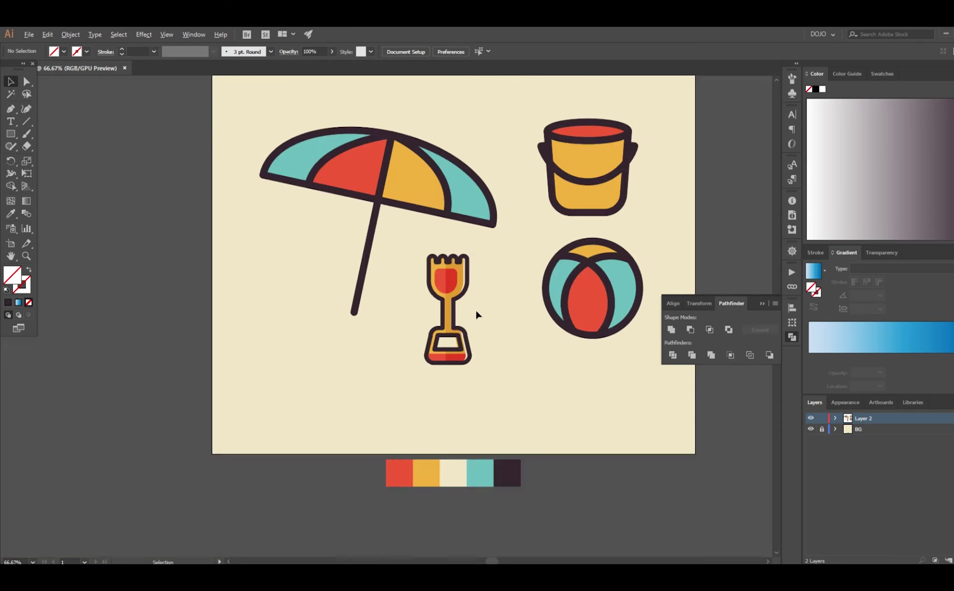
pyautogui.hotkey('ctrl', 'shift', 'a')
pyautogui.hotkey('ctrl', '+')
pyautogui.hotkey('ctrl', '+')
pyautogui.hotkey('ctrl', '+')
# Start a straight dividing path down the shovel, discard it, and switch to smooth curves
pyautogui.press('p')
pyautogui.click(381, 204)
pyautogui.click(466, 204)
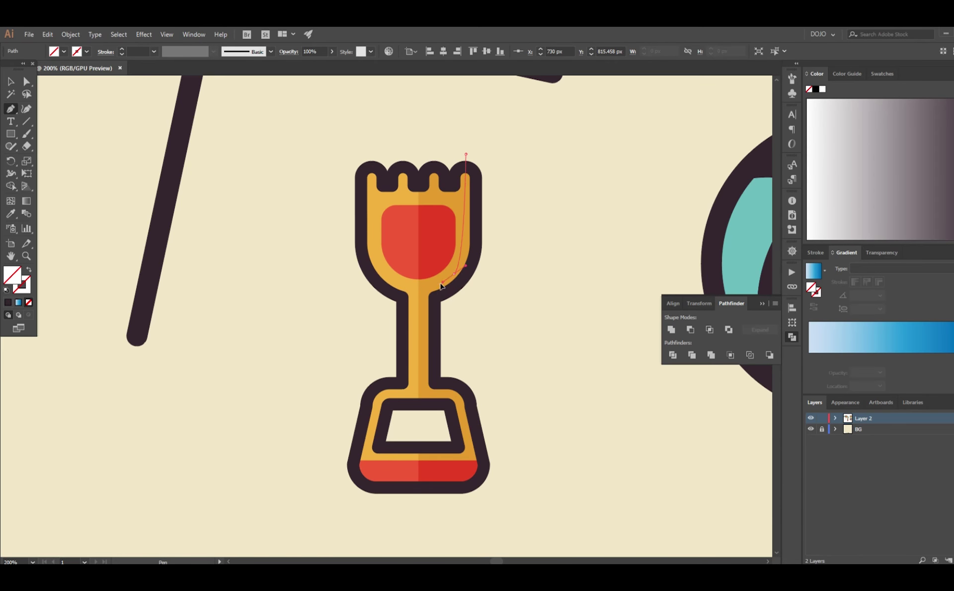
pyautogui.press('Delete')
pyautogui.hotkey('shift', '`')
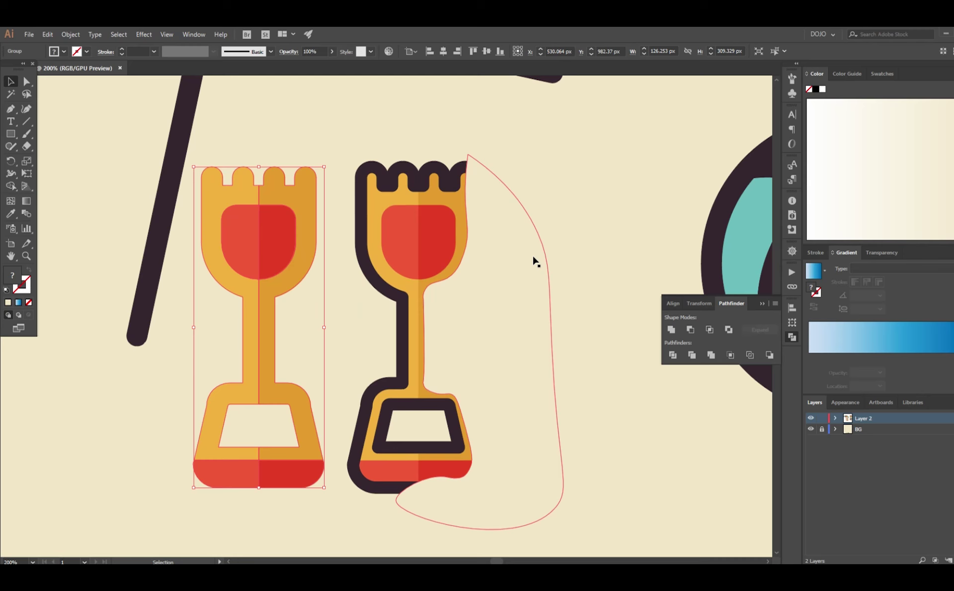
# Move a copy of the shovel fill left and delete its unwanted leftover pieces
pyautogui.moveTo(535, 260); pyautogui.dragTo(369, 258)
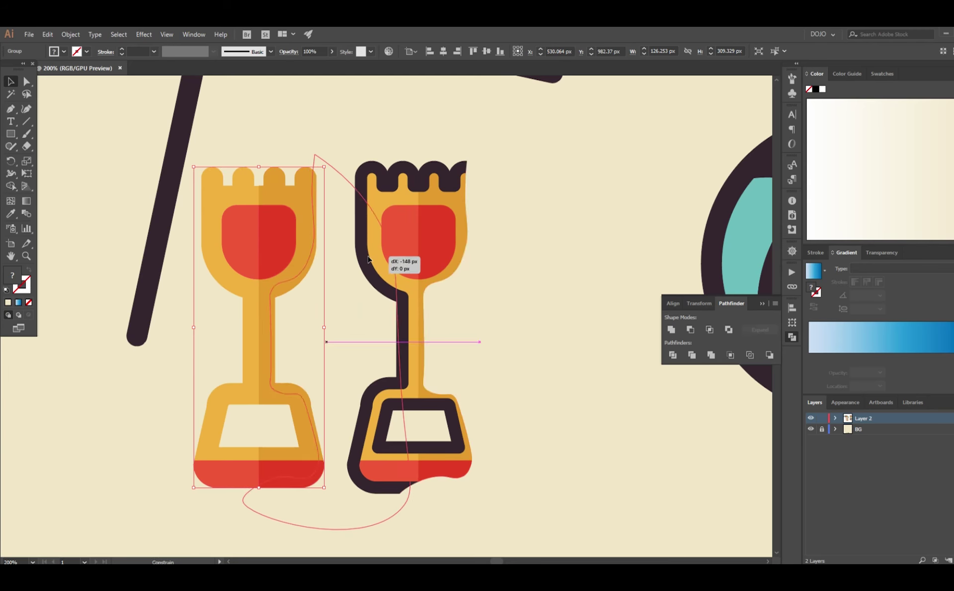
pyautogui.press('Delete')
pyautogui.click(258, 219)
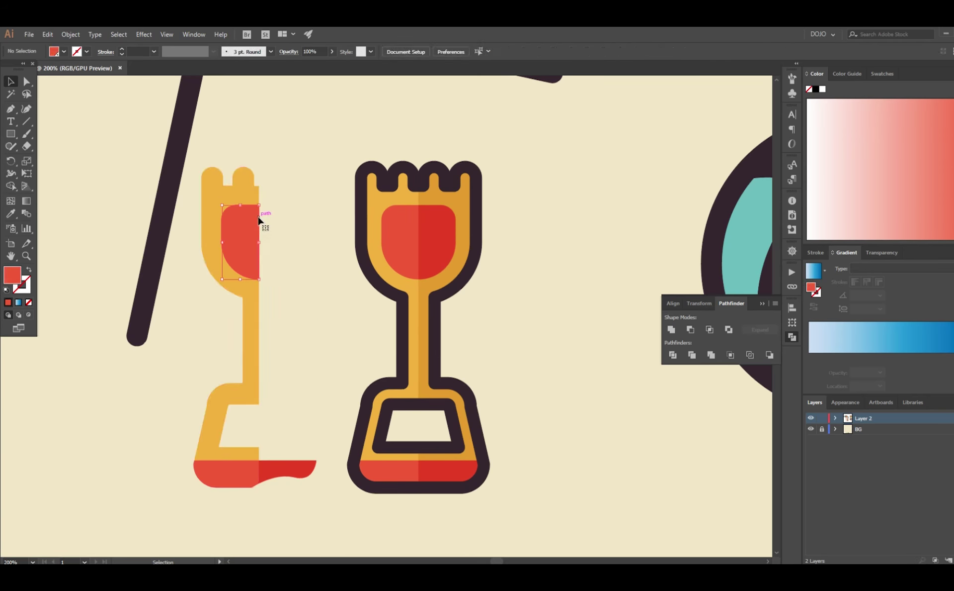
pyautogui.press('Delete')
pyautogui.press('Delete')
# Inspect the shovel's red scoop and its bottom red band
pyautogui.scroll(-3, 536, 259)
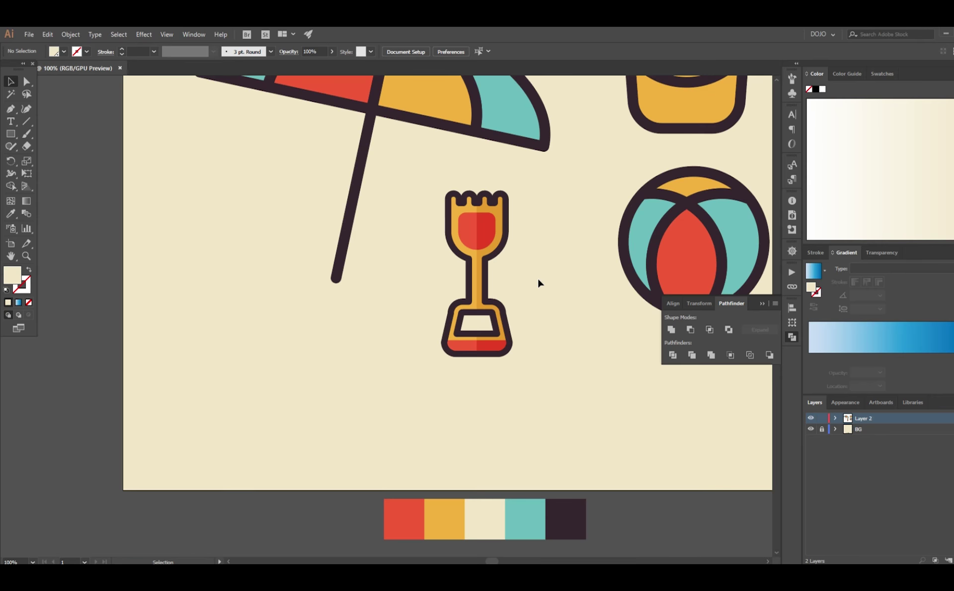
pyautogui.scroll(3, 539, 282)
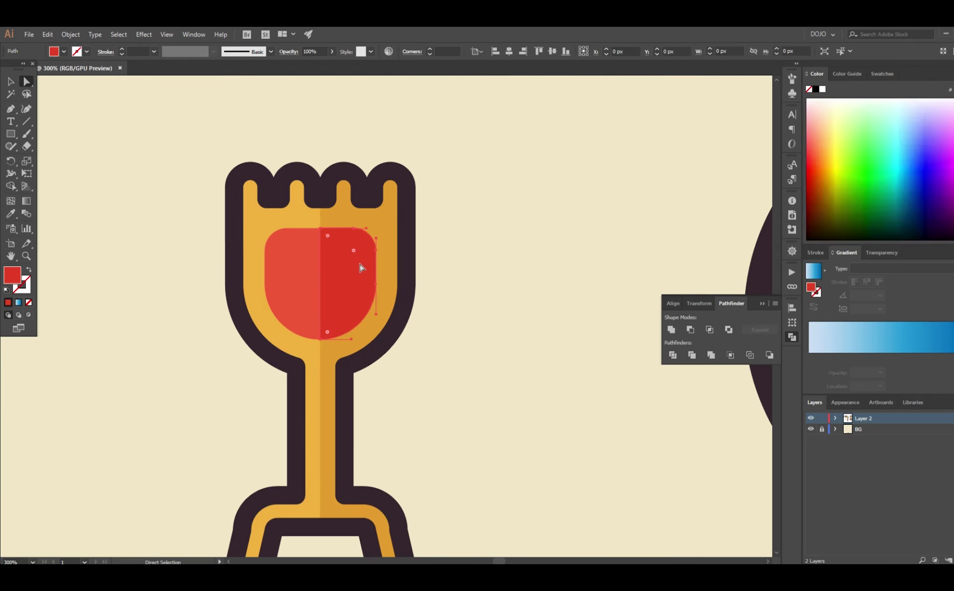
pyautogui.press('a')
pyautogui.scroll(-3, 341, 233)
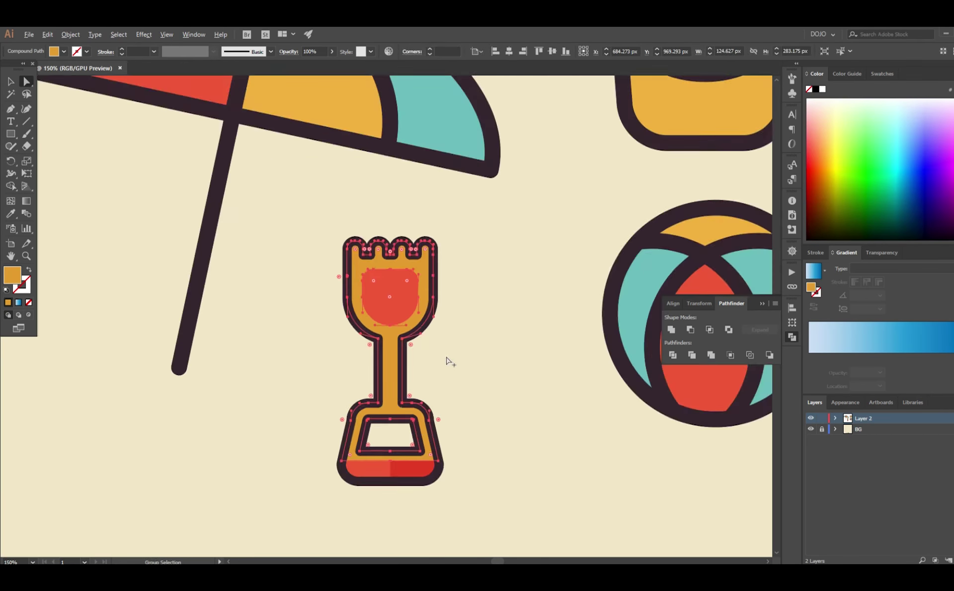
pyautogui.press('v')
pyautogui.click(384, 423)
pyautogui.click(462, 224)
# Rotate the whole shovel to a diagonal tilt
pyautogui.scroll(-3, 417, 305)
pyautogui.click(363, 318)
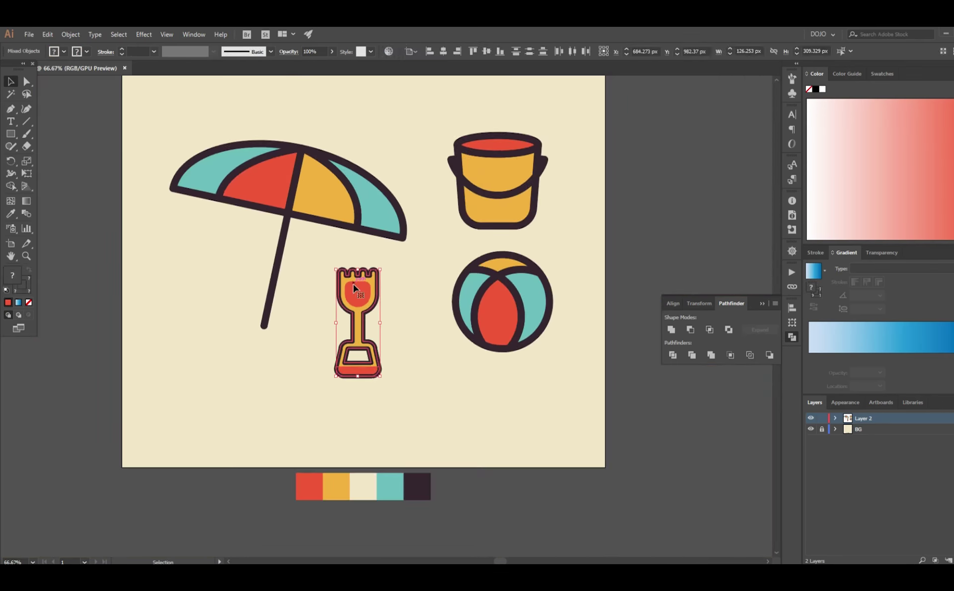
pyautogui.moveTo(396, 266); pyautogui.dragTo(497, 199)
pyautogui.click(368, 338)
pyautogui.scroll(-2, 348, 335)
pyautogui.scroll(2, 378, 291)
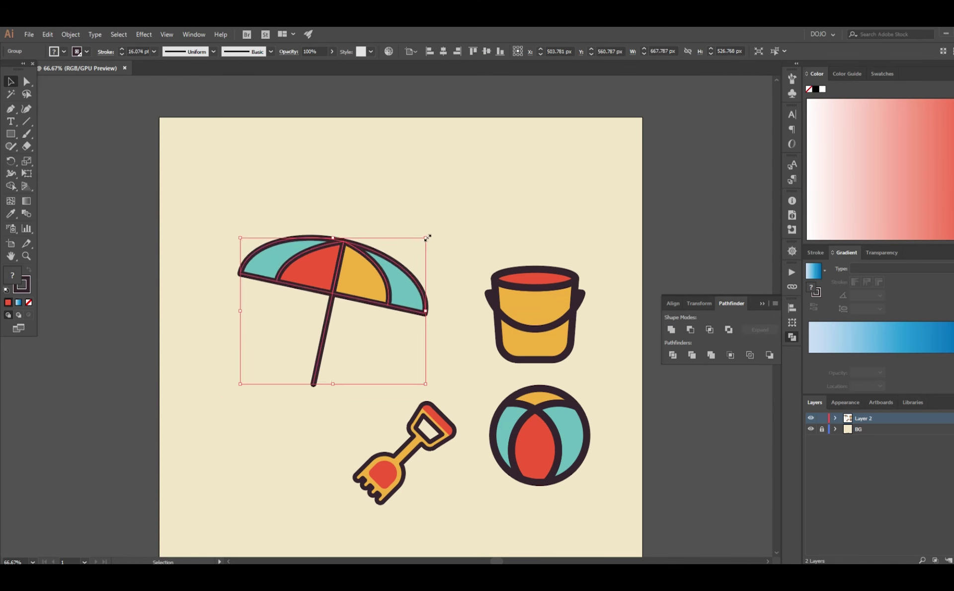
# Draw a 1000 × 1000 px square frame around the four icons
pyautogui.click(428, 256)
pyautogui.press('m')
pyautogui.click(351, 197)
pyautogui.press('Return')
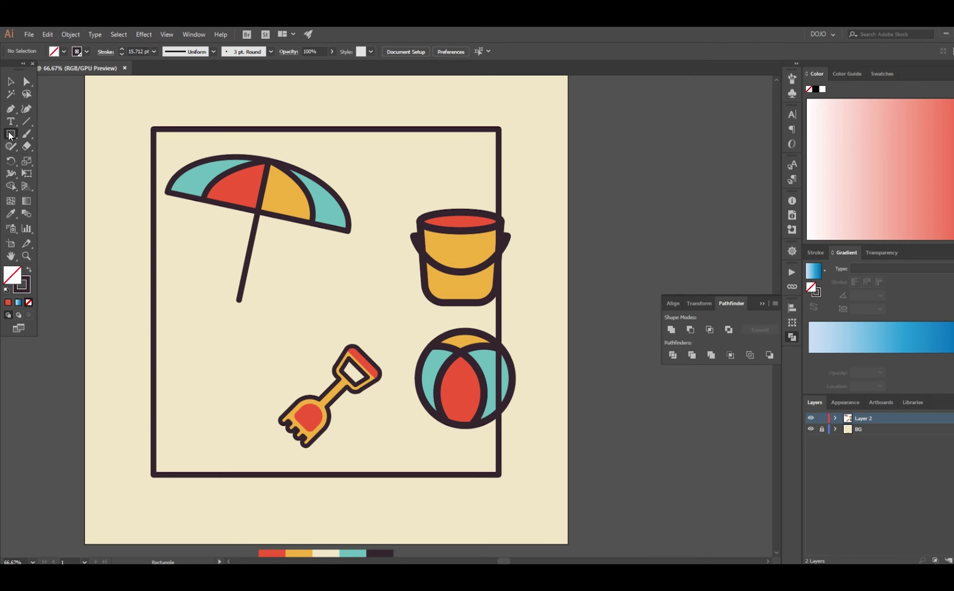
# Build a 2×2 grid of guide squares inside the frame
pyautogui.click(113, 170)
pyautogui.press('Return')
pyautogui.moveTo(198, 254); pyautogui.dragTo(413, 253)
pyautogui.click(473, 50)
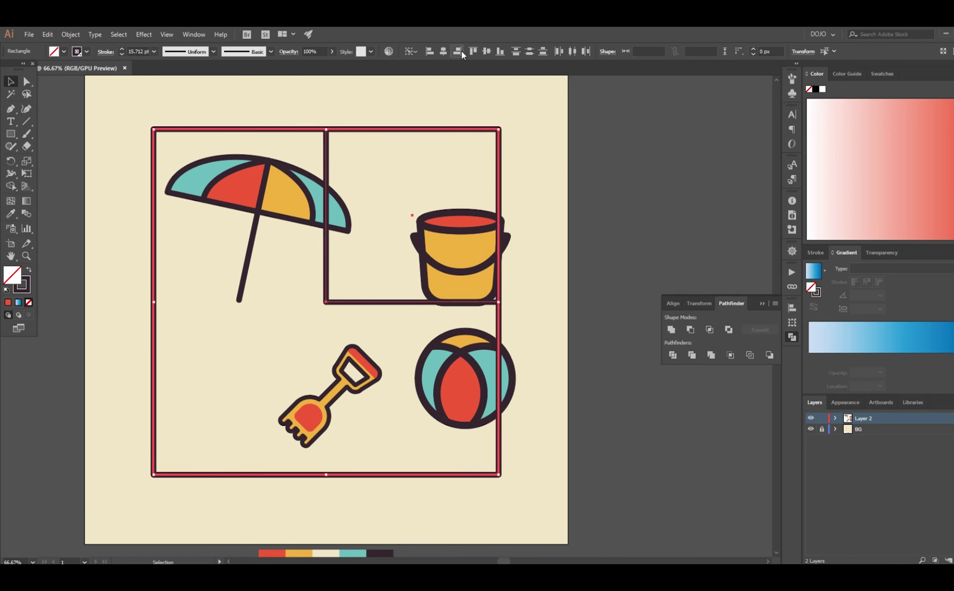
pyautogui.moveTo(405, 301); pyautogui.dragTo(405, 473)
pyautogui.moveTo(326, 285); pyautogui.dragTo(160, 285)
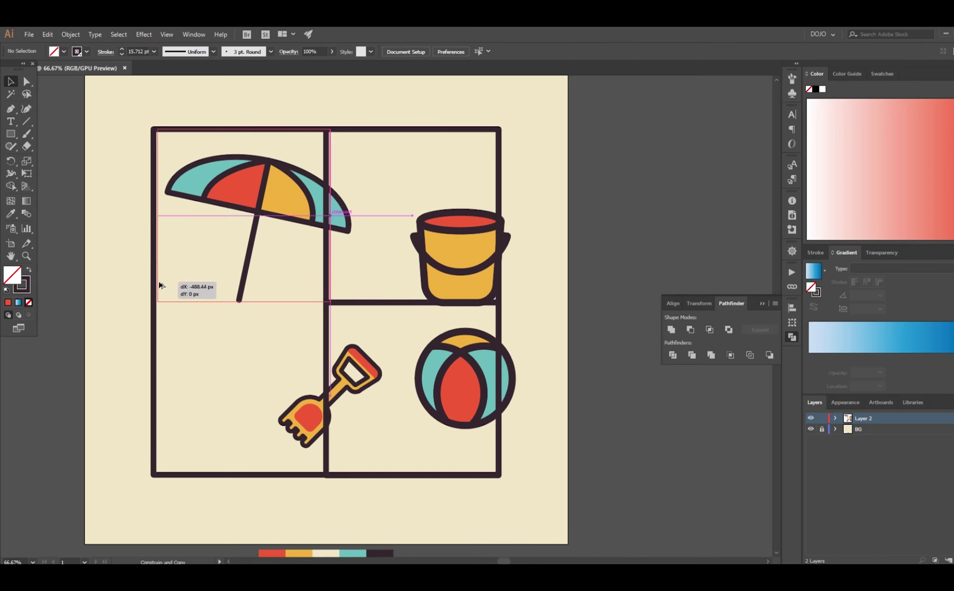
# Centre the shovel in the bottom-left cell and enlarge the bucket centred in its cell
pyautogui.moveTo(318, 398); pyautogui.dragTo(223, 398)
pyautogui.keyDown('shift'); pyautogui.click(154, 388); pyautogui.keyUp('shift')
pyautogui.click(154, 388)
pyautogui.click(443, 50)
pyautogui.click(486, 51)
pyautogui.click(459, 258)
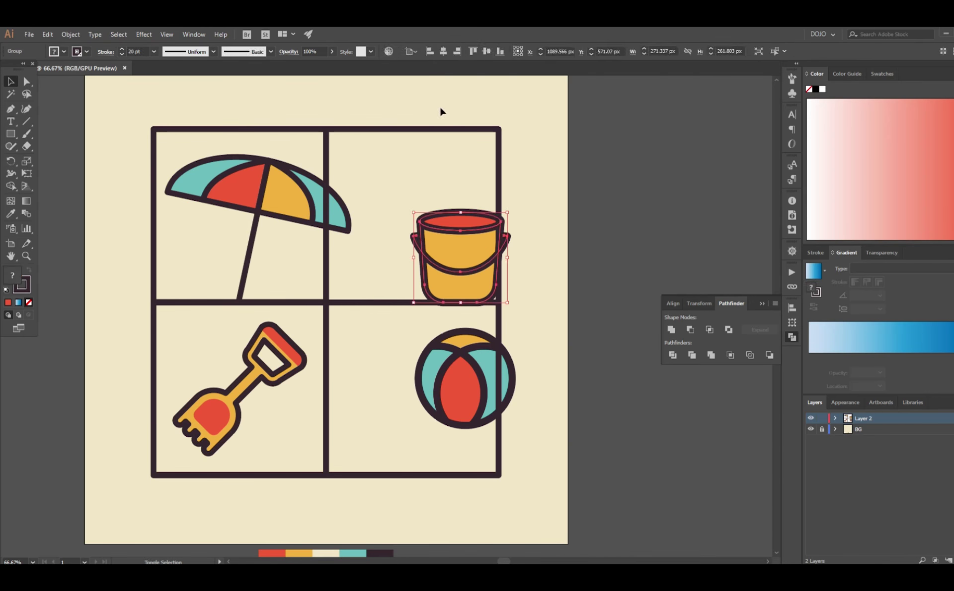
pyautogui.moveTo(459, 258); pyautogui.dragTo(404, 204)
# Rotate the umbrella to a steeper tilt and centre it and the beach ball in their cells
pyautogui.click(248, 199)
pyautogui.press('r')
pyautogui.moveTo(318, 150); pyautogui.dragTo(351, 168)
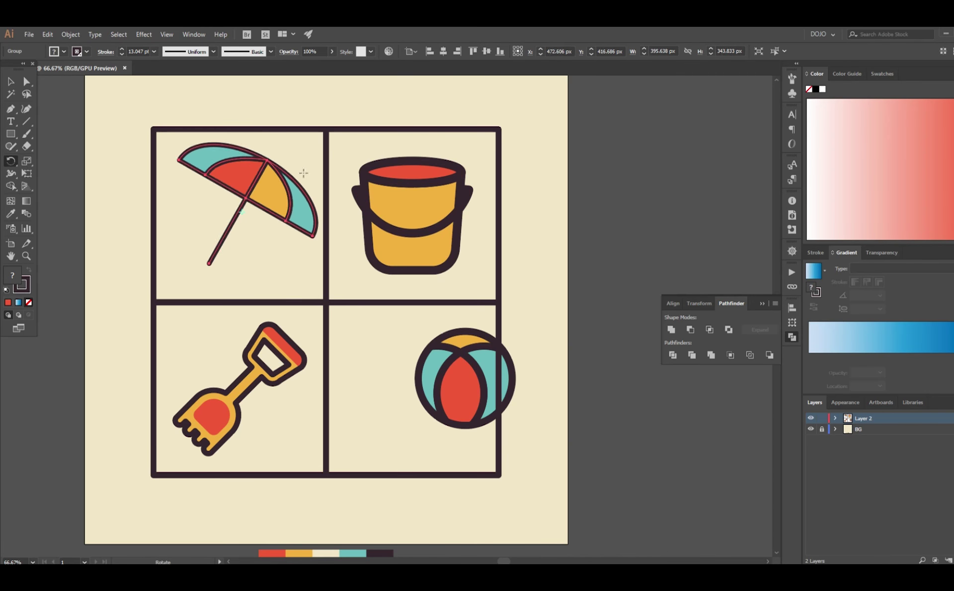
pyautogui.press('v')
pyautogui.click(444, 51)
pyautogui.click(487, 50)
pyautogui.click(413, 219)
pyautogui.click(465, 378)
pyautogui.keyDown('shift'); pyautogui.click(412, 303); pyautogui.keyUp('shift')
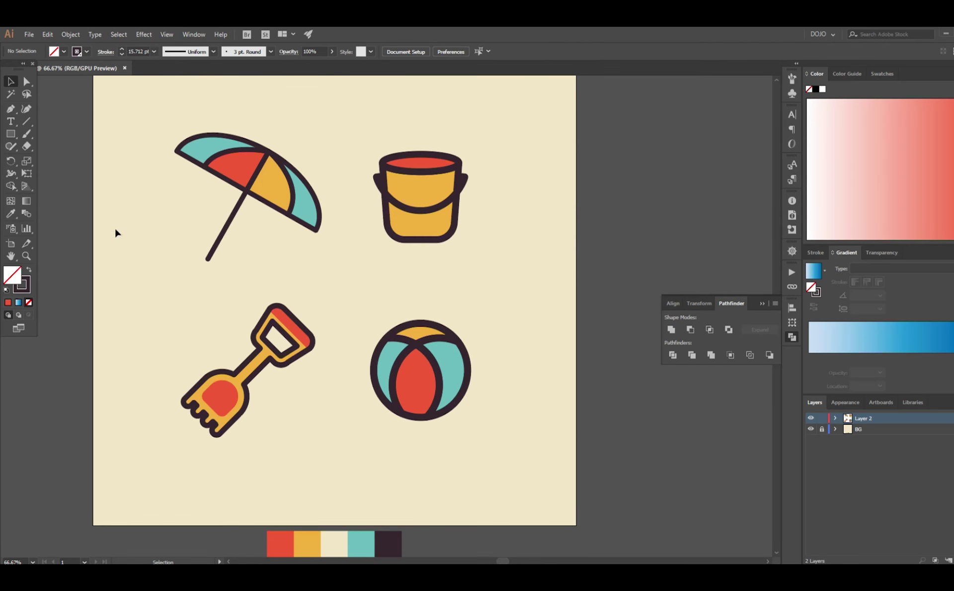
# Check the icons' outline weights, inspecting the shovel's inner outline path stroke
pyautogui.click(388, 295)
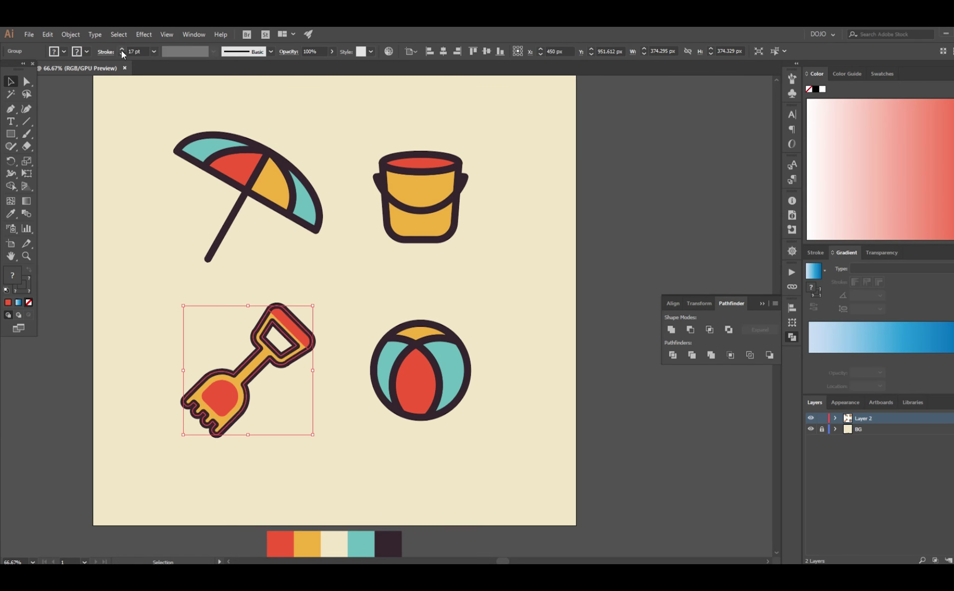
pyautogui.click(328, 405)
pyautogui.click(260, 361)
pyautogui.hotkey('ctrl', '+')
pyautogui.hotkey('ctrl', '+')
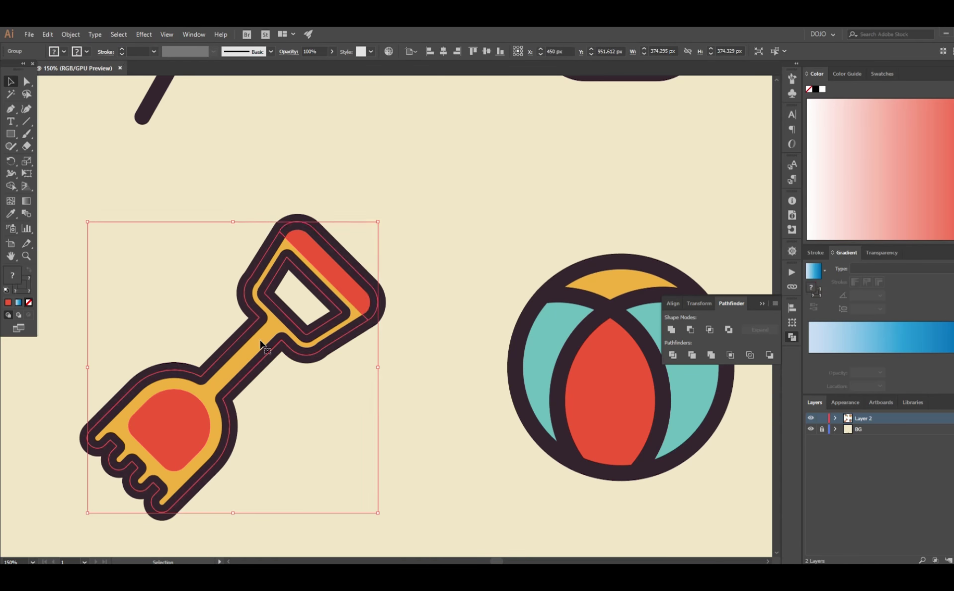
pyautogui.doubleClick(276, 351)
pyautogui.click(291, 373)
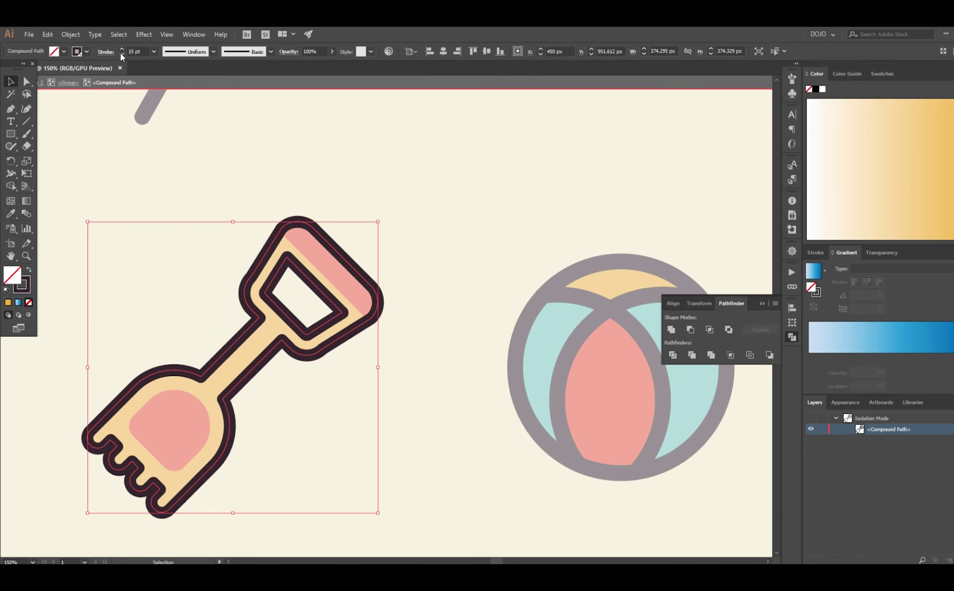
pyautogui.click(105, 52)
pyautogui.press('Escape')
# Re-enter the shovel group to inspect its outline stroke again
pyautogui.hotkey('ctrl', '0')
pyautogui.hotkey('ctrl', '+')
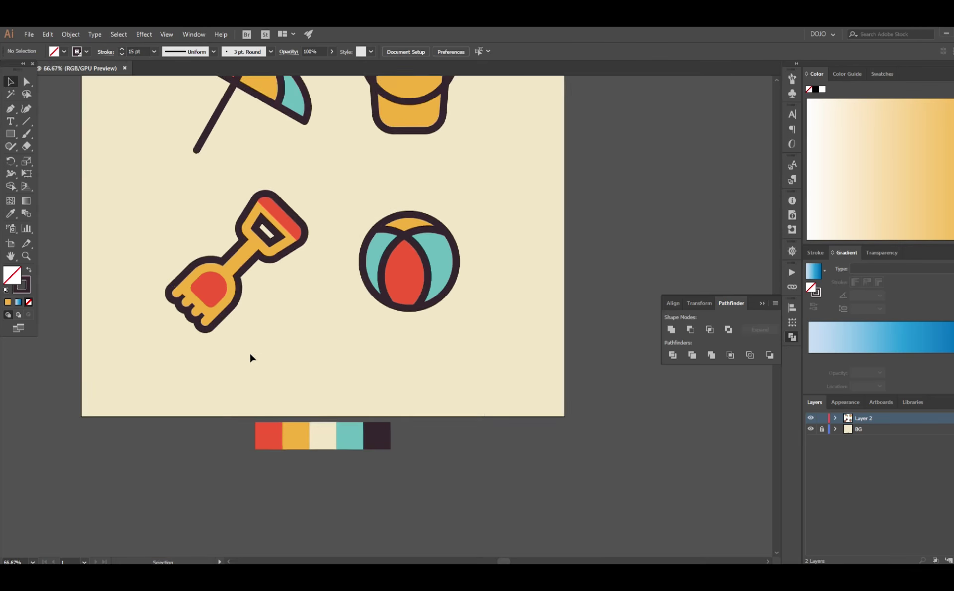
pyautogui.hotkey('ctrl', '+')
pyautogui.hotkey('ctrl', '+')
pyautogui.hotkey('ctrl', '+')
pyautogui.doubleClick(397, 264)
pyautogui.click(106, 52)
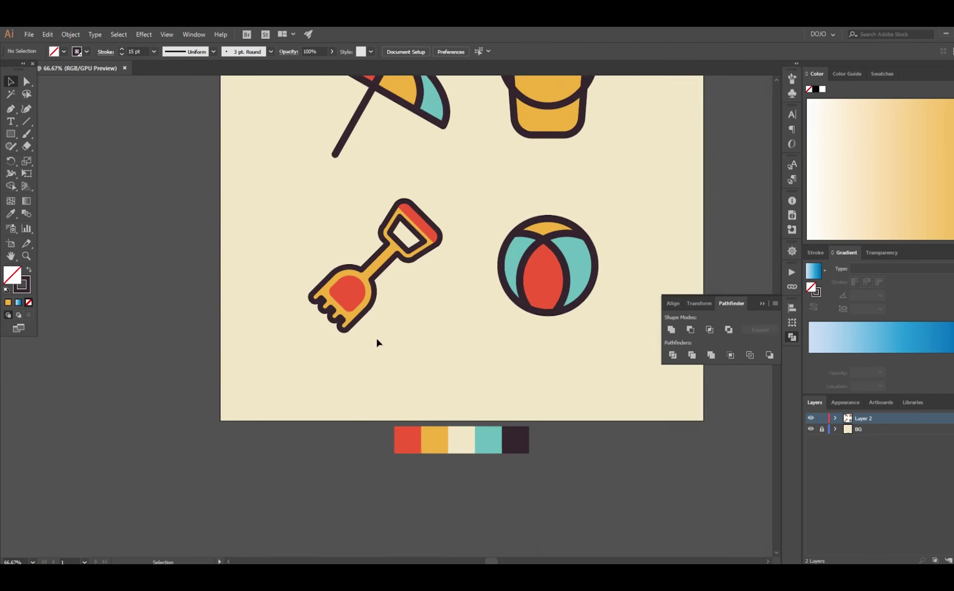
pyautogui.hotkey('ctrl', '0')
pyautogui.hotkey('ctrl', '1')
# Draw a long rounded ground bar beneath the umbrella plus a short second bar
pyautogui.moveTo(10, 133); pyautogui.dragTo(51, 145)
pyautogui.moveTo(223, 329); pyautogui.dragTo(404, 343)
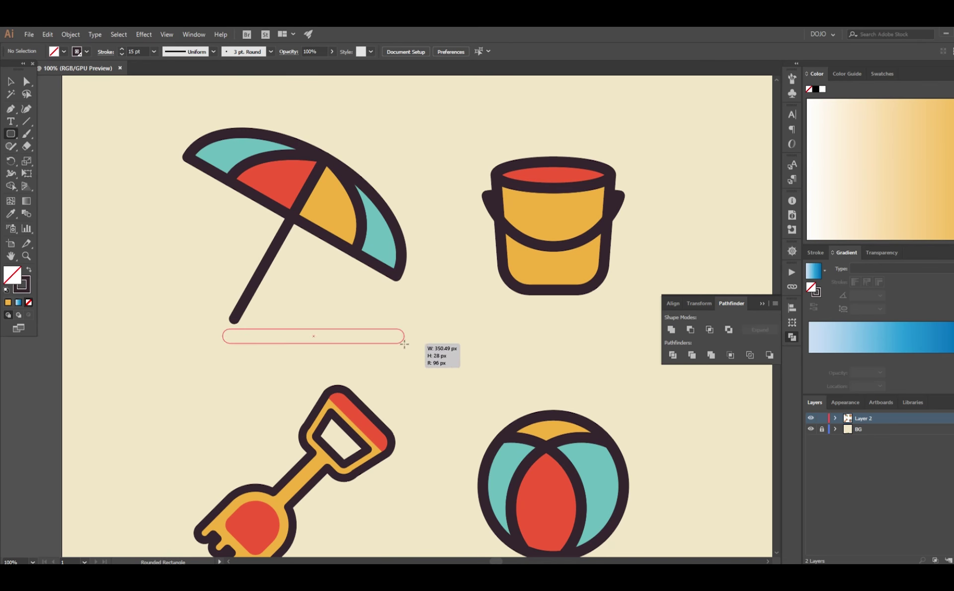
pyautogui.hotkey('shift', 'x')
pyautogui.moveTo(338, 342); pyautogui.dragTo(366, 342)
pyautogui.hotkey('ctrl', '0')
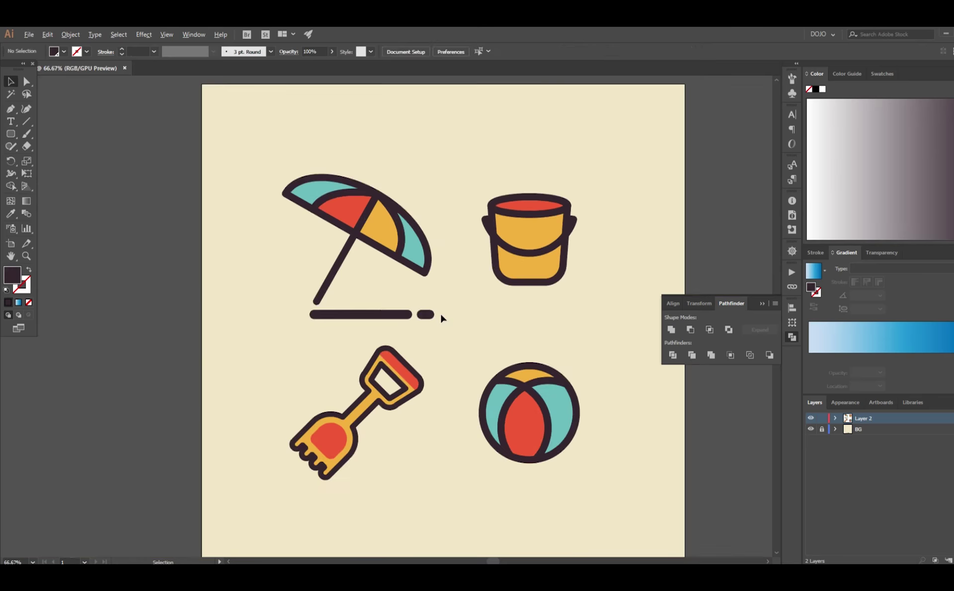
pyautogui.hotkey('ctrl', '1')
# Recolour both ground bars light beige and duplicate them beneath the bucket
pyautogui.moveTo(442, 318)
pyautogui.mouseDown()
pyautogui.moveTo(299, 308)
pyautogui.moveTo(561, 320)
pyautogui.mouseUp()
pyautogui.hotkey('ctrl', '0')
pyautogui.hotkey('ctrl', '1')
pyautogui.click(351, 342)
pyautogui.scroll(2, 561, 319)
pyautogui.scroll(-6, 485, 319)
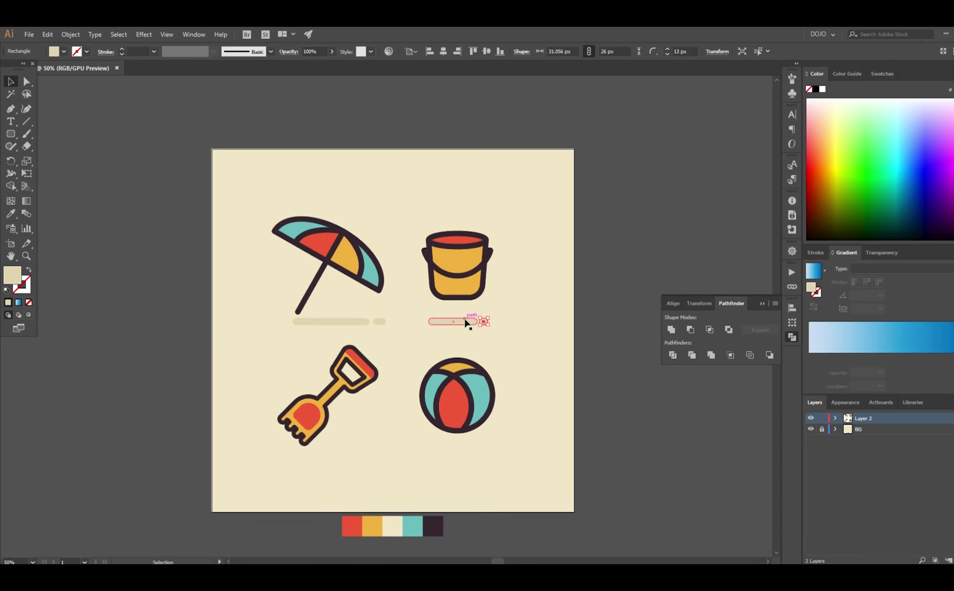
pyautogui.click(512, 304)
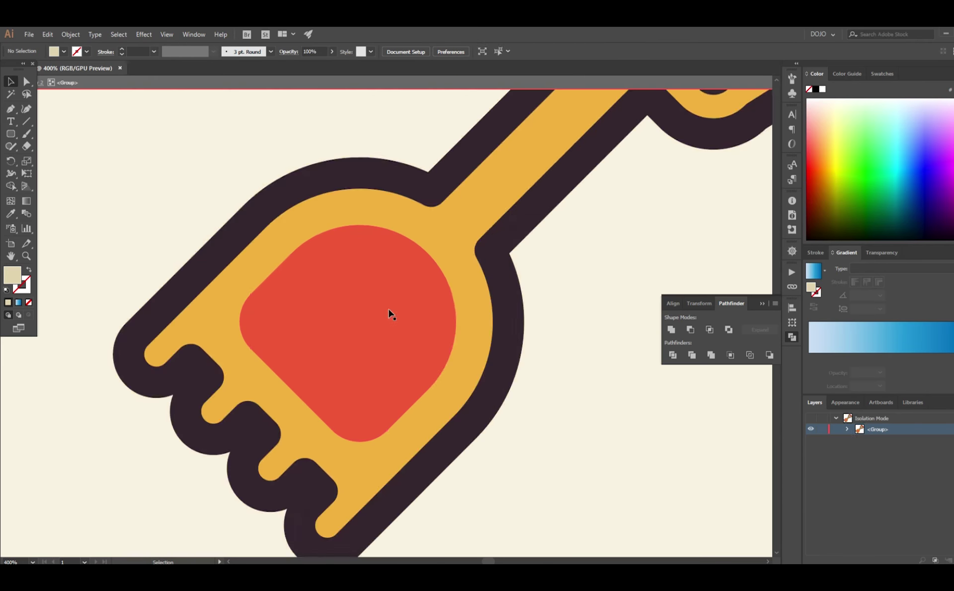
# Draw a vertical highlight stroke down the bucket's right side
pyautogui.click(414, 294)
pyautogui.hotkey('ctrl', '-')
pyautogui.hotkey('ctrl', '-')
pyautogui.press('Escape')
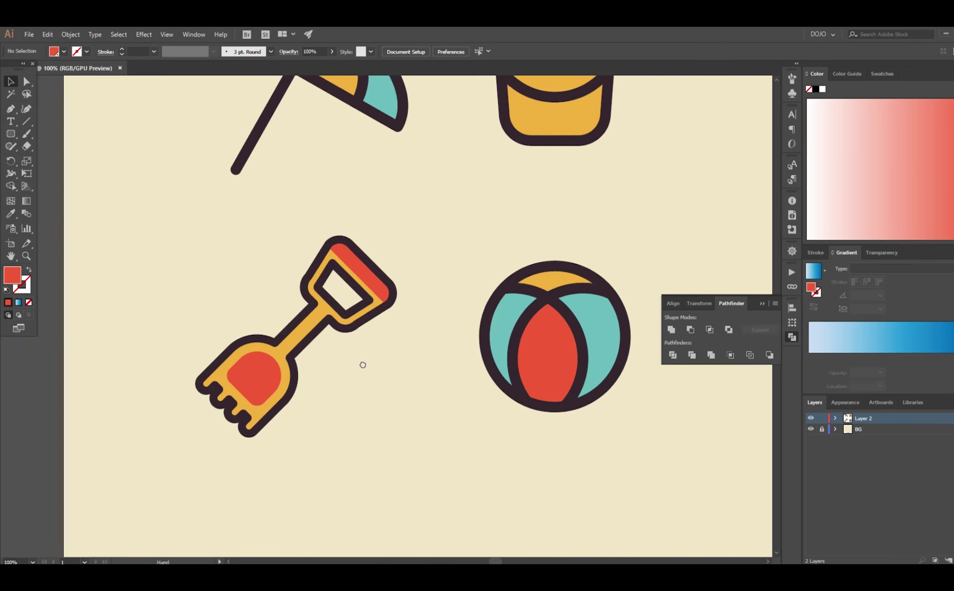
pyautogui.hotkey('ctrl', '-')
pyautogui.hotkey('ctrl', '-')
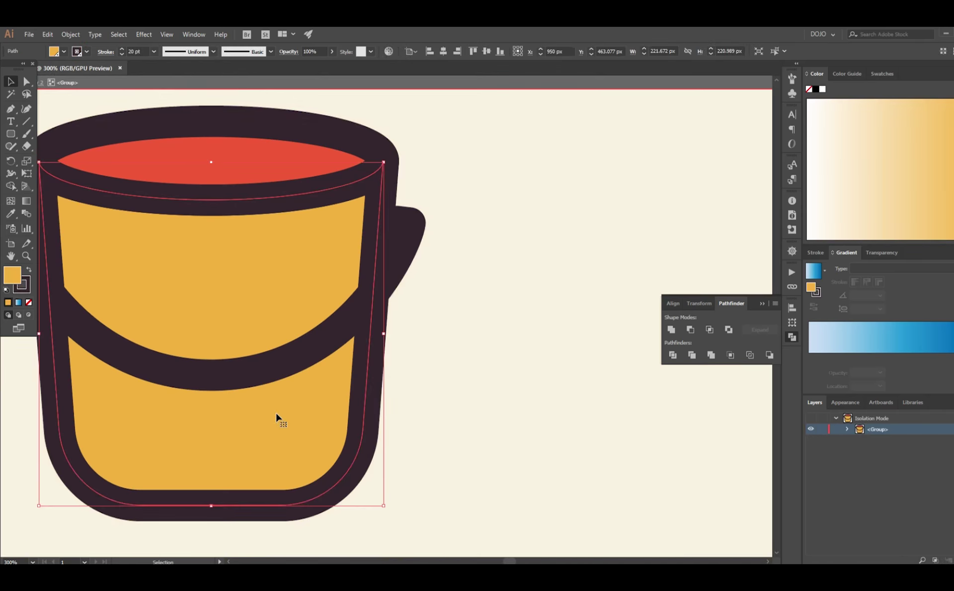
pyautogui.press('p')
pyautogui.click(269, 203)
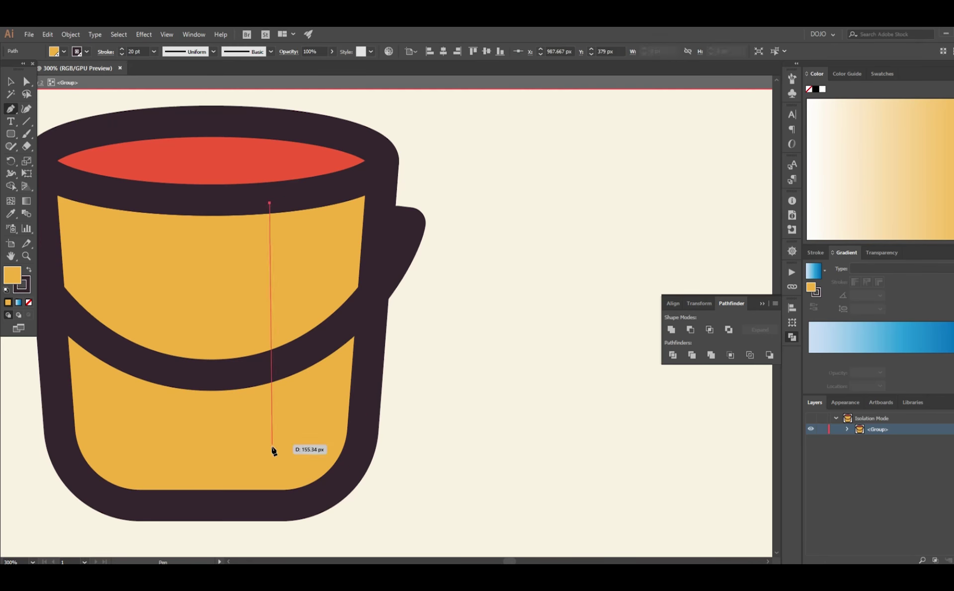
pyautogui.click(330, 217)
pyautogui.click(315, 388)
pyautogui.hotkey('ctrl', '-')
pyautogui.hotkey('shift', 'x')
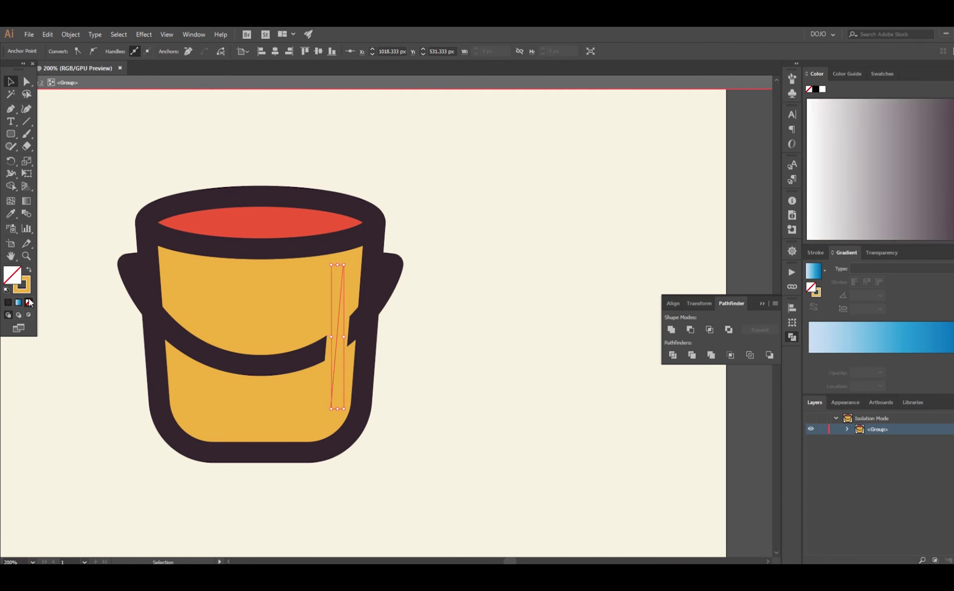
# Colour the highlight stripe pale yellow and nudge it into position
pyautogui.doubleClick(21, 284)
pyautogui.press('Return')
pyautogui.hotkey('ctrl', '+')
pyautogui.moveTo(354, 422); pyautogui.dragTo(351, 420)
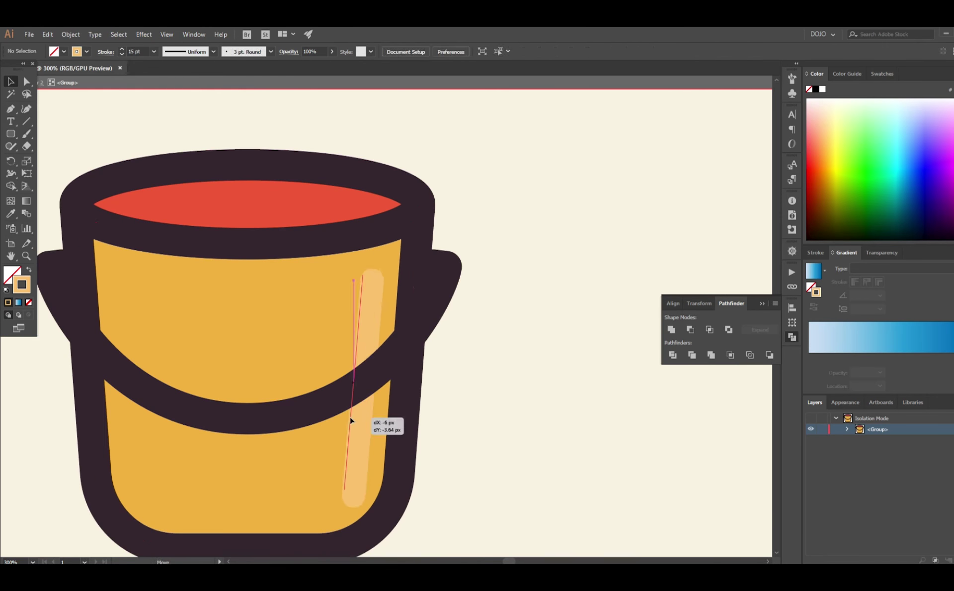
pyautogui.hotkey('ctrl', 'shift', 'a')
# Draw a short highlight dot above the stripe
pyautogui.press('p')
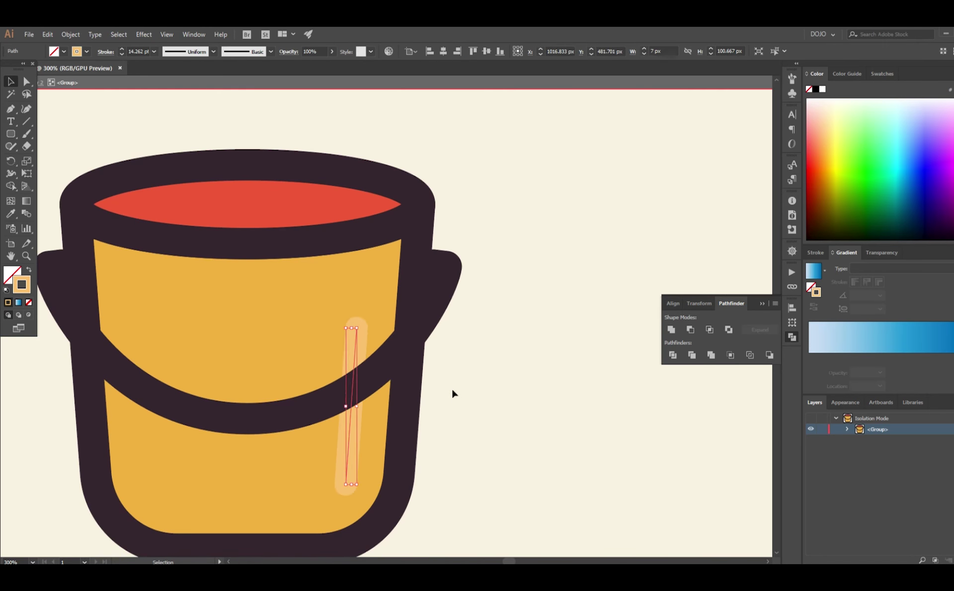
pyautogui.click(357, 483)
pyautogui.click(356, 294)
pyautogui.keyDown('alt'); pyautogui.scroll(4, 351, 291); pyautogui.keyUp('alt')
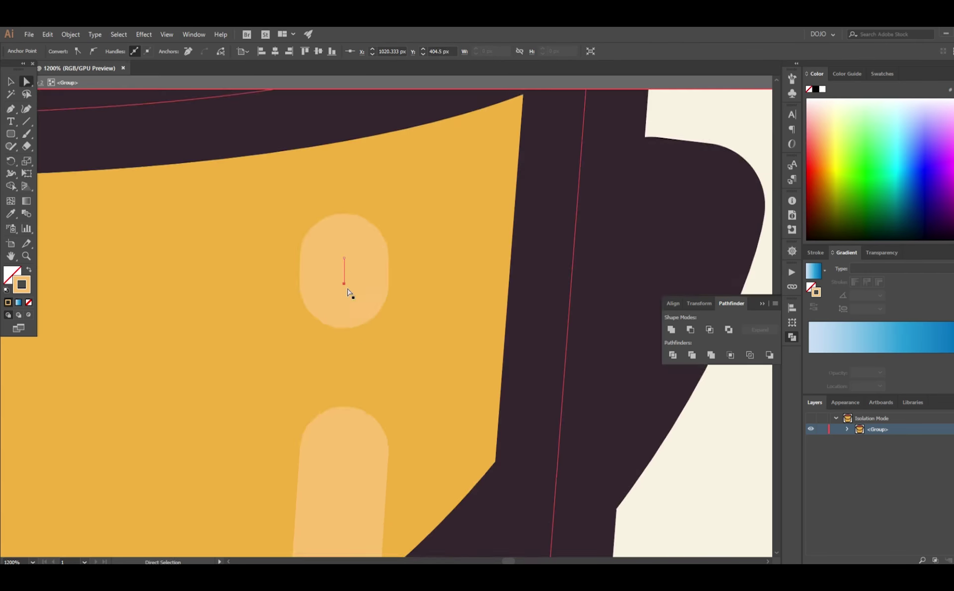
pyautogui.keyDown('alt'); pyautogui.scroll(4, 354, 275); pyautogui.keyUp('alt')
pyautogui.keyDown('alt'); pyautogui.scroll(-4, 434, 311); pyautogui.keyUp('alt')
pyautogui.keyDown('alt'); pyautogui.scroll(1, 388, 285); pyautogui.keyUp('alt')
pyautogui.keyDown('alt'); pyautogui.scroll(-4, 387, 284); pyautogui.keyUp('alt')
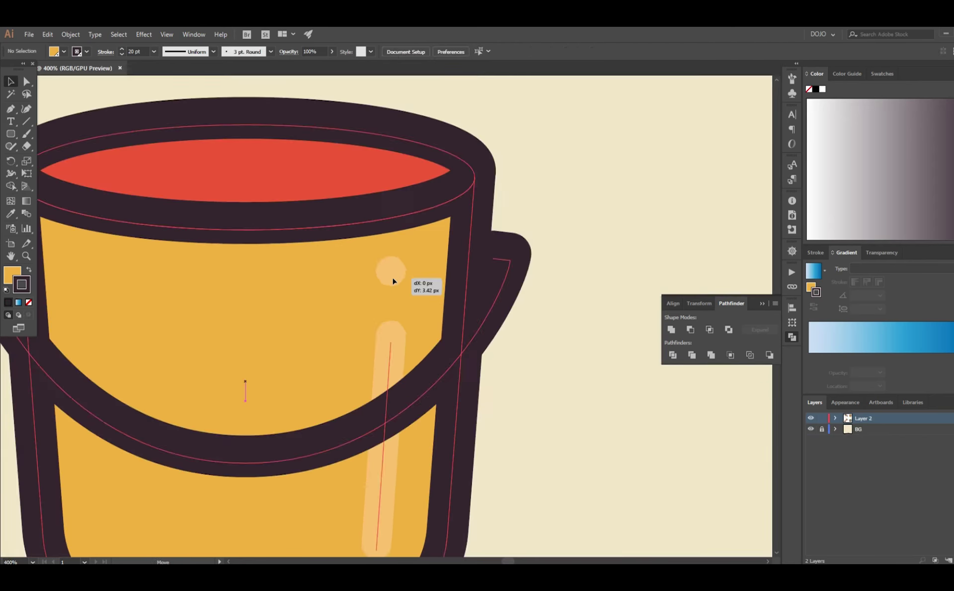
# Nudge the highlight dot into place and exit the bucket's editing mode
pyautogui.press('v')
pyautogui.click(392, 277)
pyautogui.keyDown('alt'); pyautogui.scroll(4, 392, 282); pyautogui.keyUp('alt')
pyautogui.keyDown('alt'); pyautogui.scroll(-6, 386, 287); pyautogui.keyUp('alt')
pyautogui.keyDown('alt'); pyautogui.scroll(3, 518, 354); pyautogui.keyUp('alt')
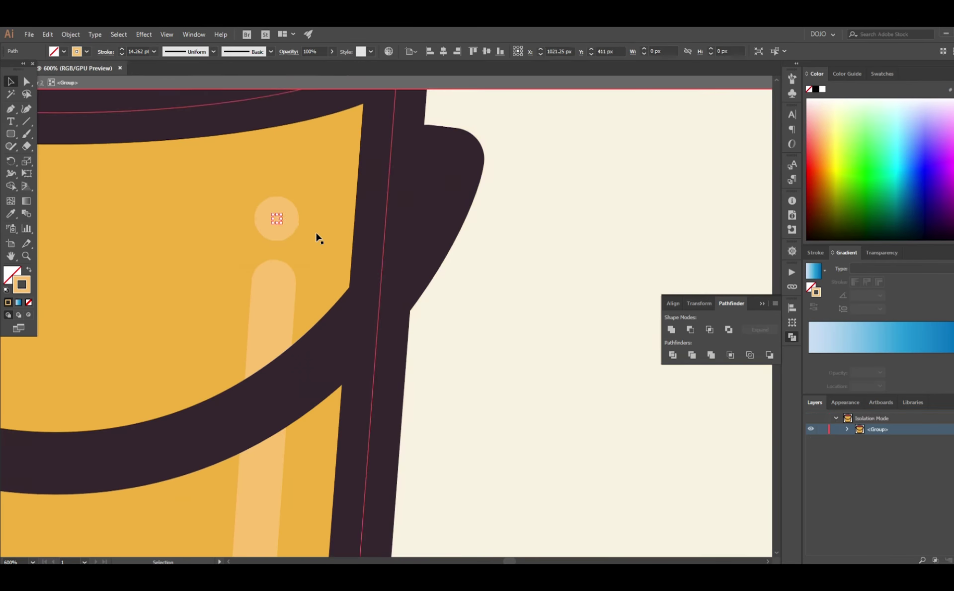
pyautogui.press('Escape')
pyautogui.keyDown('alt'); pyautogui.scroll(-8, 423, 327); pyautogui.keyUp('alt')
# Draw a curved light-teal, round-capped highlight stroke down the beach ball's right teal panel
pyautogui.keyDown('alt'); pyautogui.scroll(6, 426, 393); pyautogui.keyUp('alt')
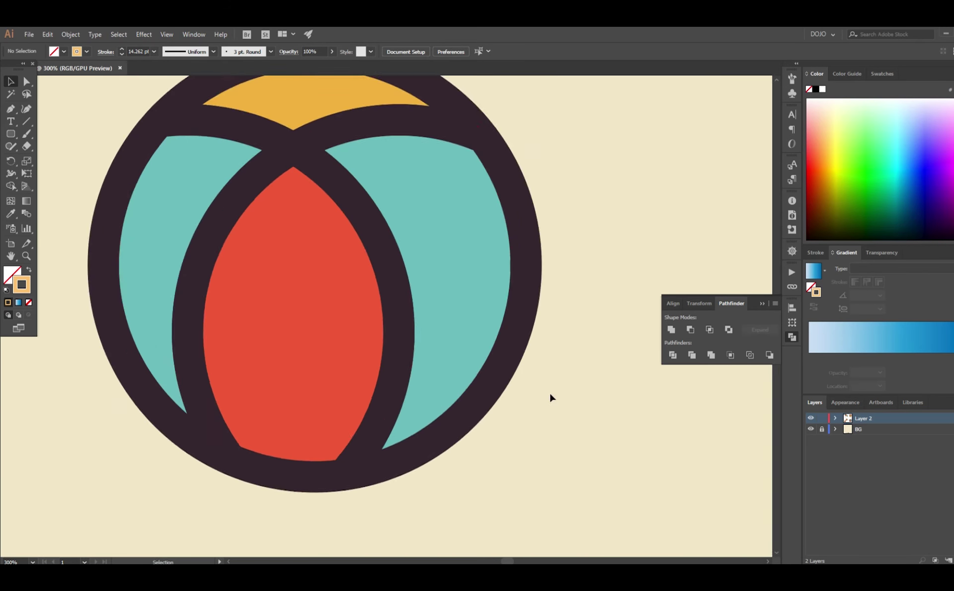
pyautogui.keyDown('alt'); pyautogui.scroll(-2, 550, 397); pyautogui.keyUp('alt')
pyautogui.press('p')
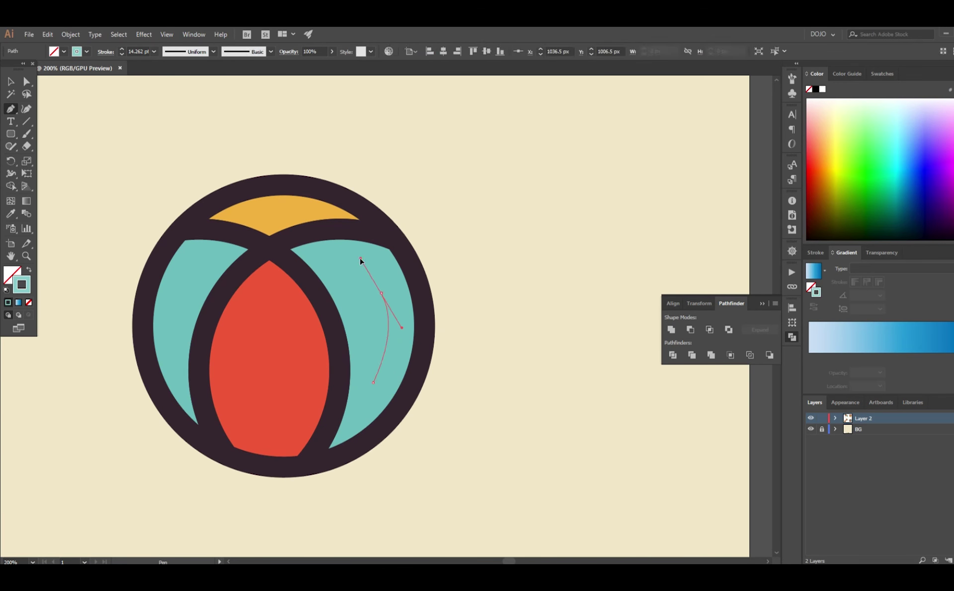
pyautogui.press('Escape')
pyautogui.keyDown('alt'); pyautogui.scroll(2, 368, 258); pyautogui.keyUp('alt')
pyautogui.keyDown('alt'); pyautogui.scroll(1, 370, 270); pyautogui.keyUp('alt')
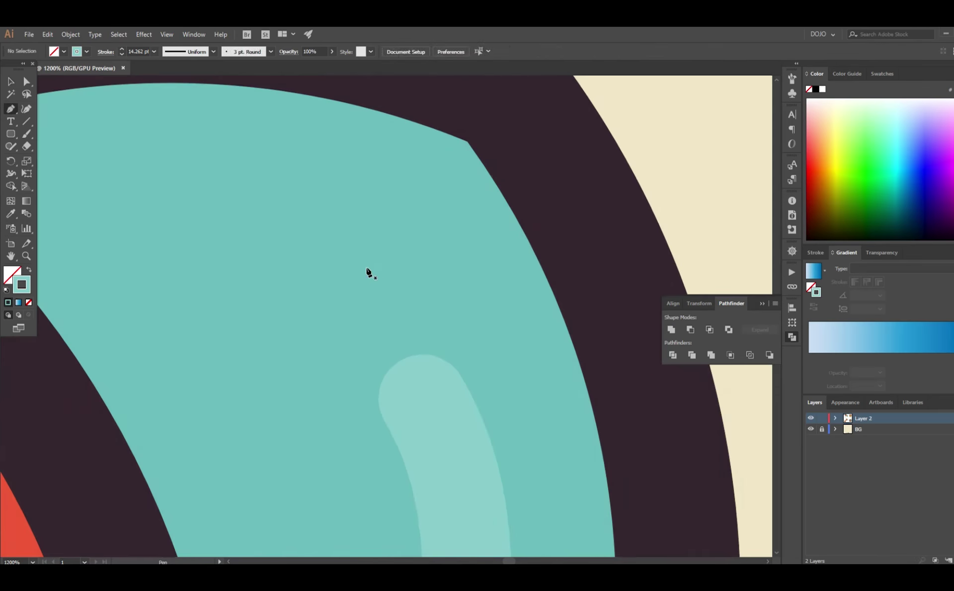
pyautogui.press('v')
pyautogui.keyDown('alt'); pyautogui.scroll(-2, 425, 187); pyautogui.keyUp('alt')
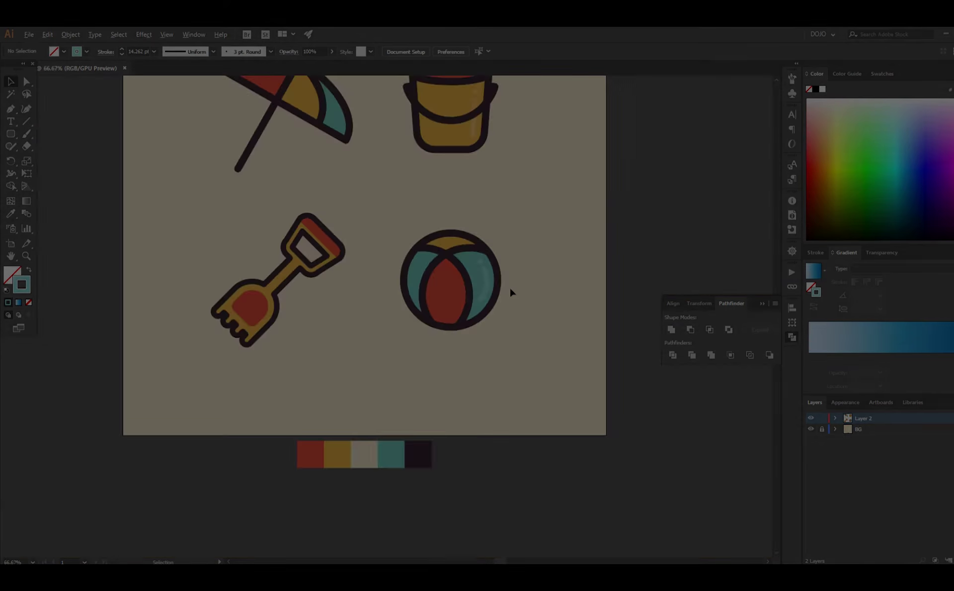